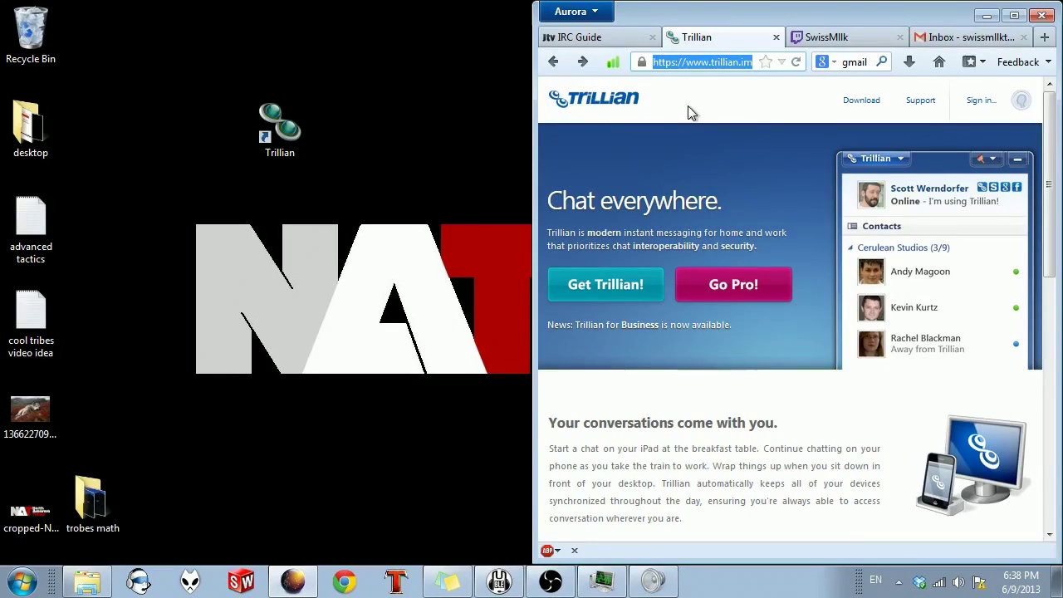
Step: Go to Trillian's download page, start the free download, then cancel the save prompt
{"action": "left_click", "coordinate": [721, 61]}
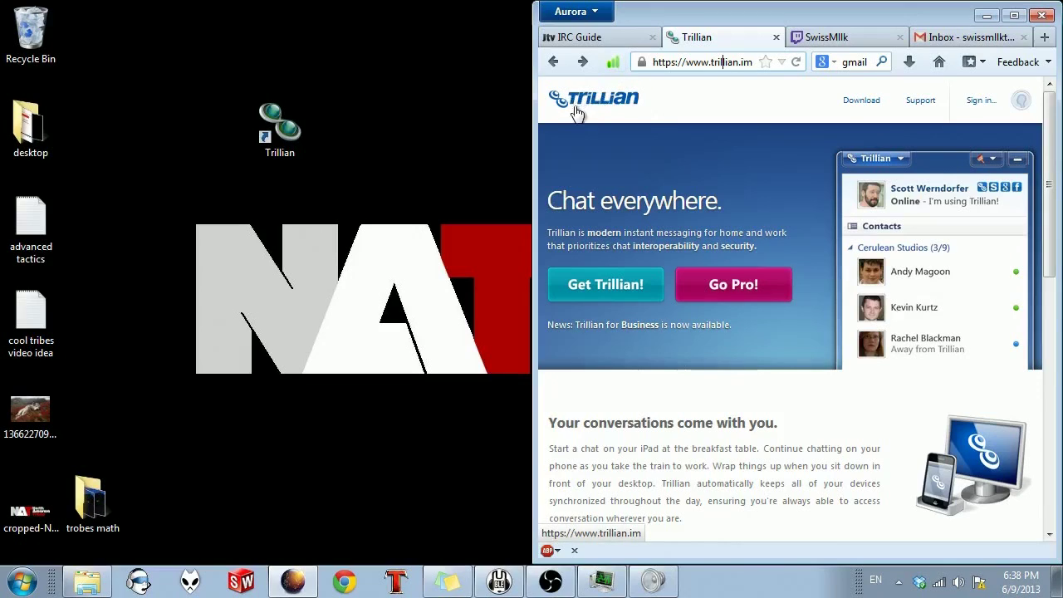
{"action": "left_click", "coordinate": [605, 287]}
{"action": "left_click", "coordinate": [612, 378]}
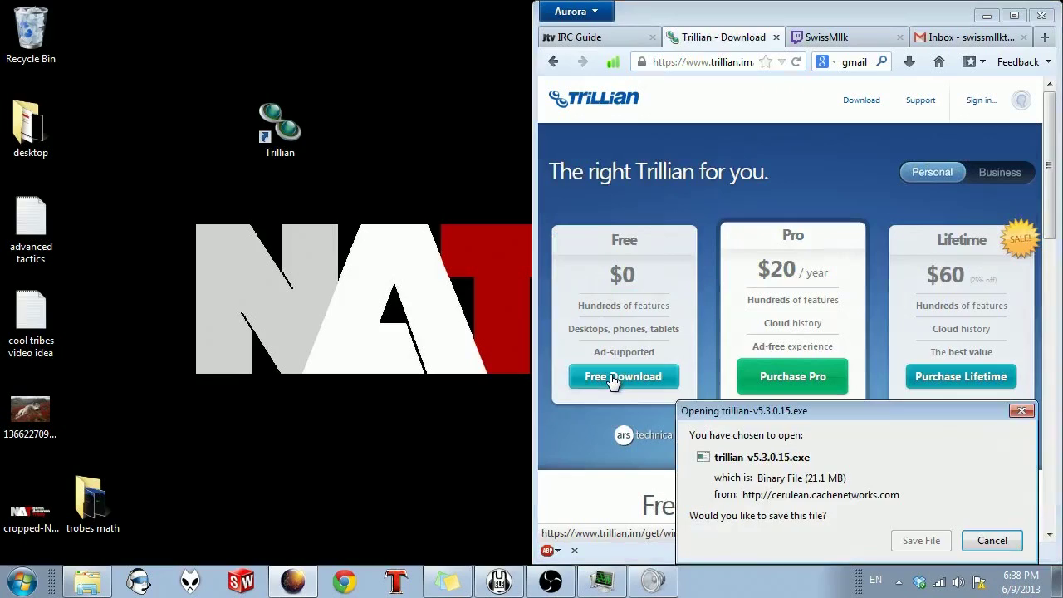
{"action": "left_click_drag", "start_coordinate": [979, 410], "coordinate": [758, 281]}
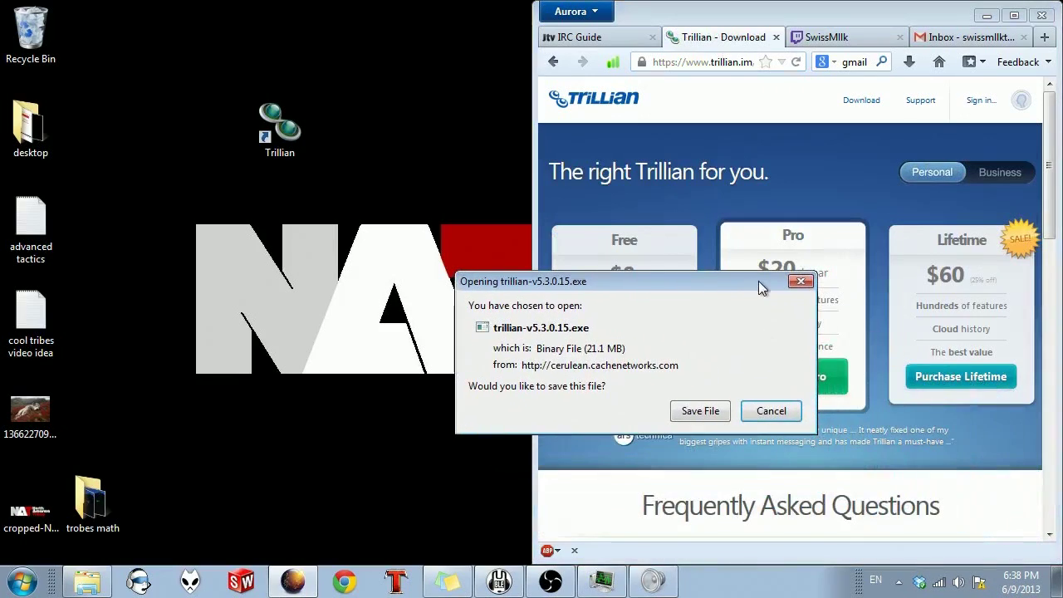
{"action": "left_click", "coordinate": [801, 281]}
Step: Run the already-downloaded Trillian installer from Firefox's Downloads list
{"action": "left_click", "coordinate": [909, 62]}
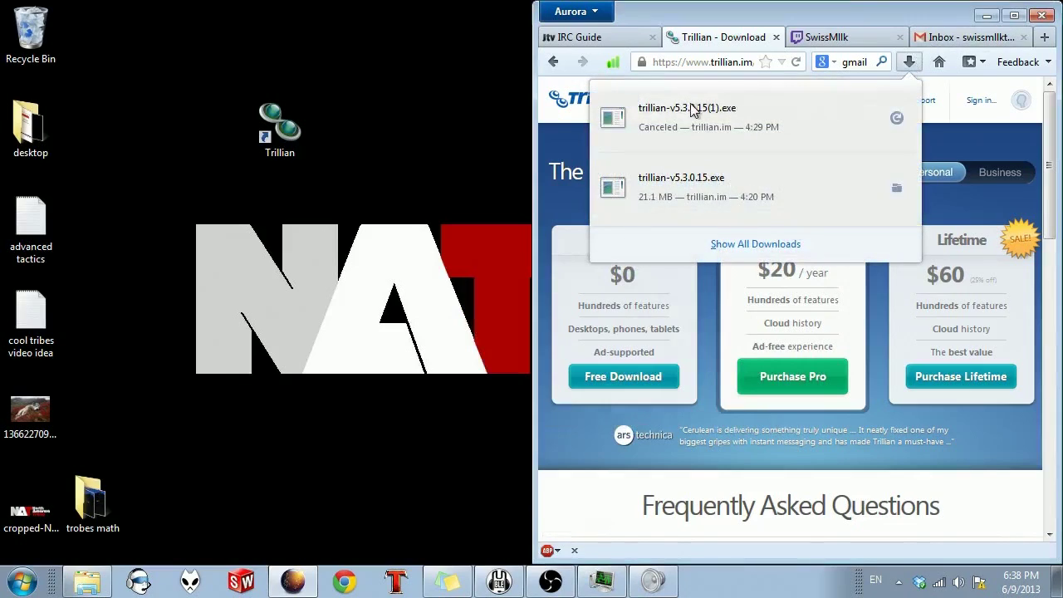
{"action": "right_click", "coordinate": [676, 133]}
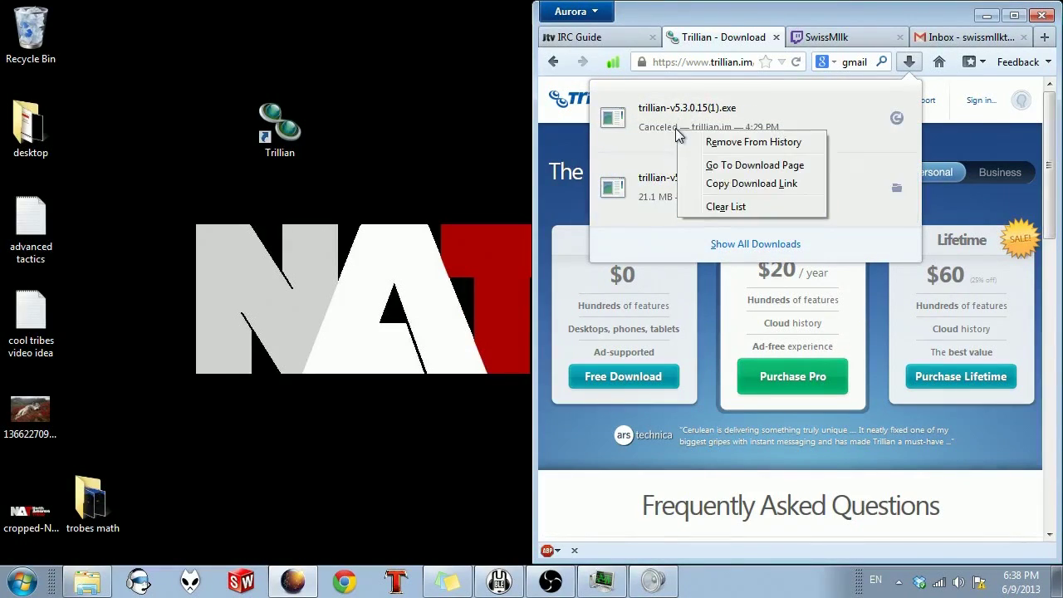
{"action": "left_click", "coordinate": [685, 190]}
{"action": "left_click", "coordinate": [578, 307]}
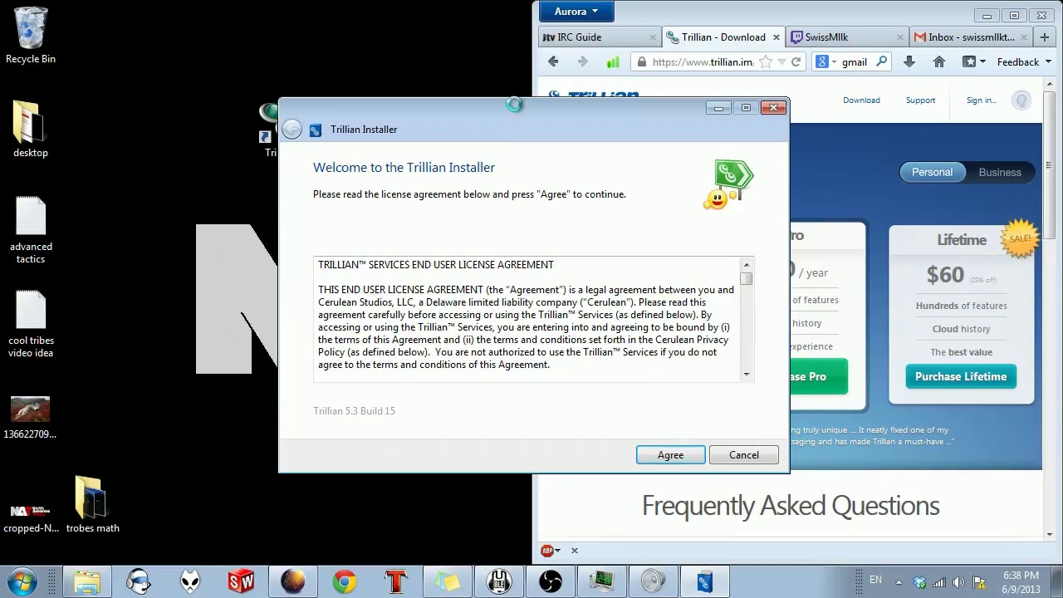
Step: Accept the license and untick the desktop shortcut, startup loading and uninstall info options
{"action": "left_click_drag", "start_coordinate": [512, 107], "coordinate": [231, 14]}
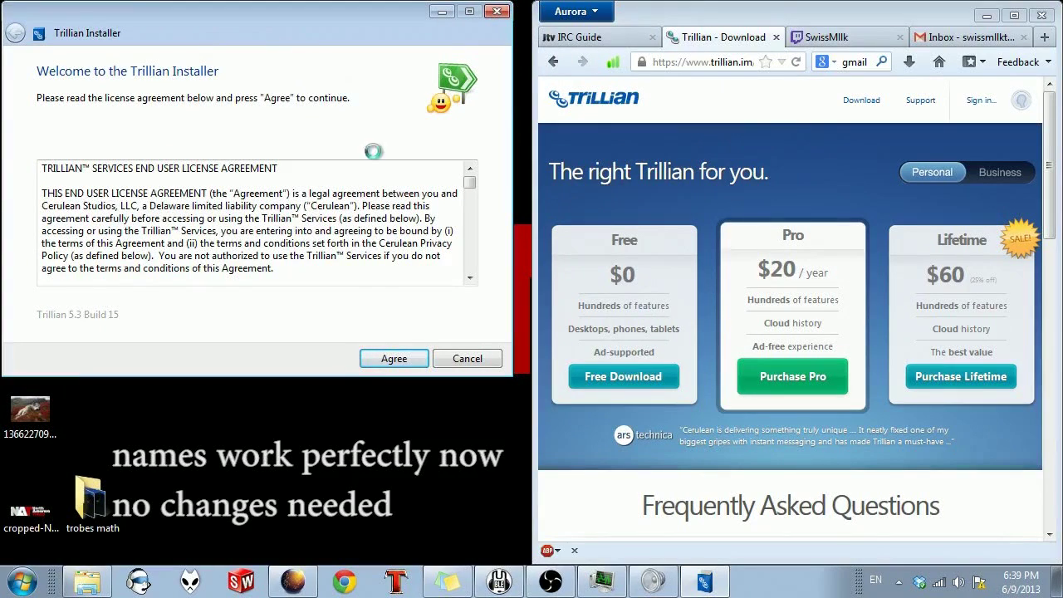
{"action": "left_click", "coordinate": [393, 358]}
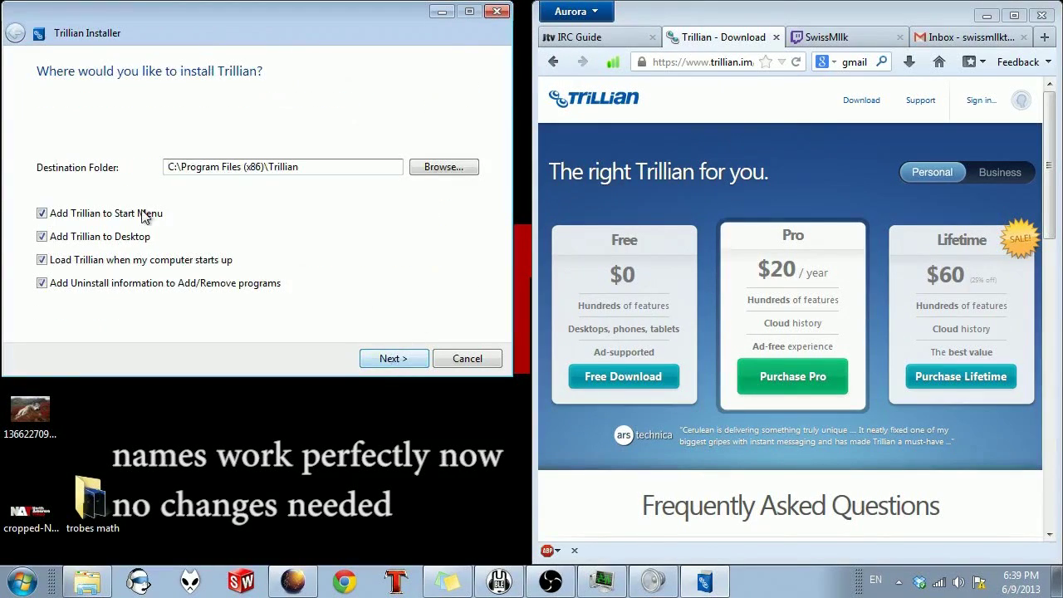
{"action": "left_click", "coordinate": [42, 237]}
{"action": "left_click", "coordinate": [41, 259]}
{"action": "left_click", "coordinate": [41, 283]}
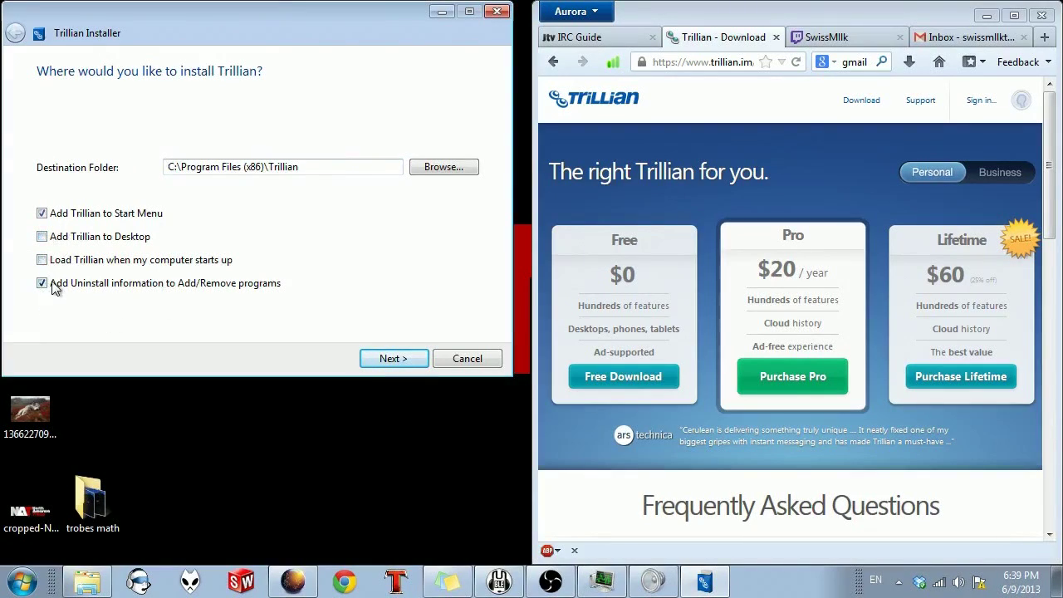
Step: Keep the default install location, decline RealPlayer, and launch Trillian after installing
{"action": "left_click", "coordinate": [394, 358]}
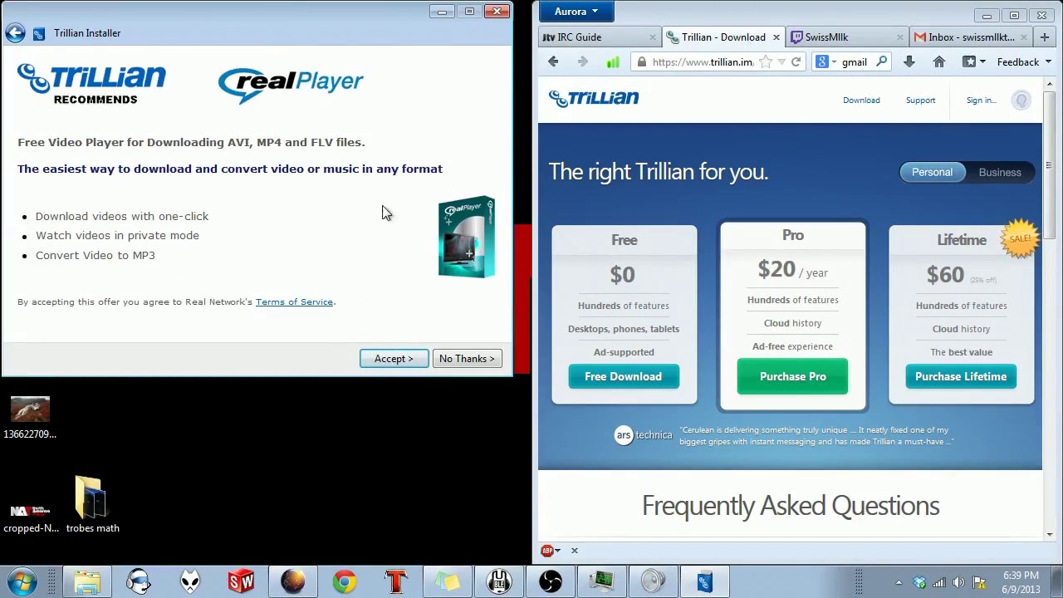
{"action": "left_click", "coordinate": [466, 358]}
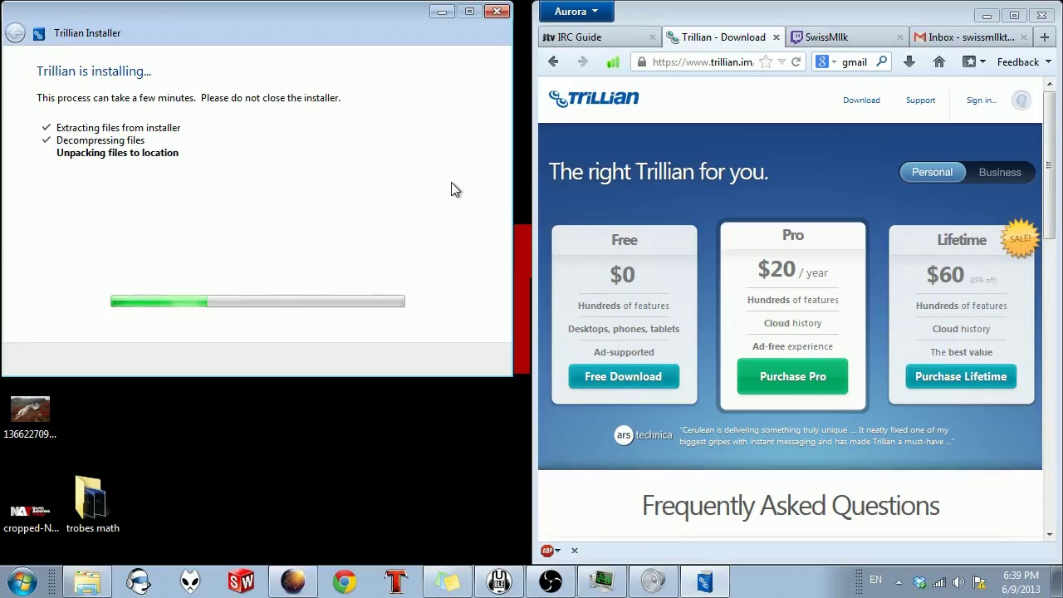
{"action": "left_click", "coordinate": [480, 358]}
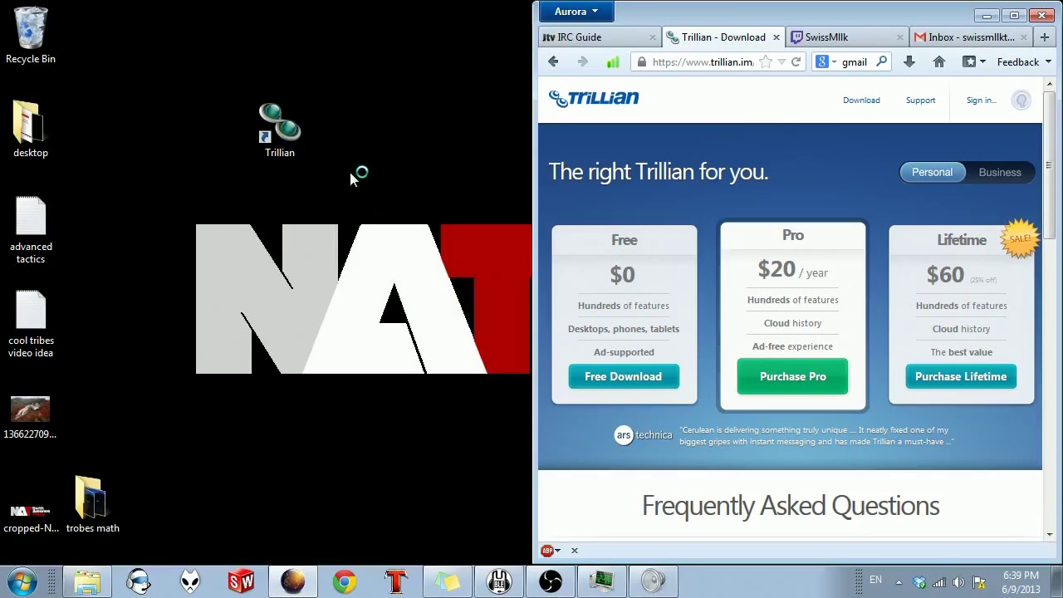
Step: Move the Welcome window aside and choose Someone Else to set up a new profile
{"action": "left_click_drag", "start_coordinate": [546, 131], "coordinate": [278, 18]}
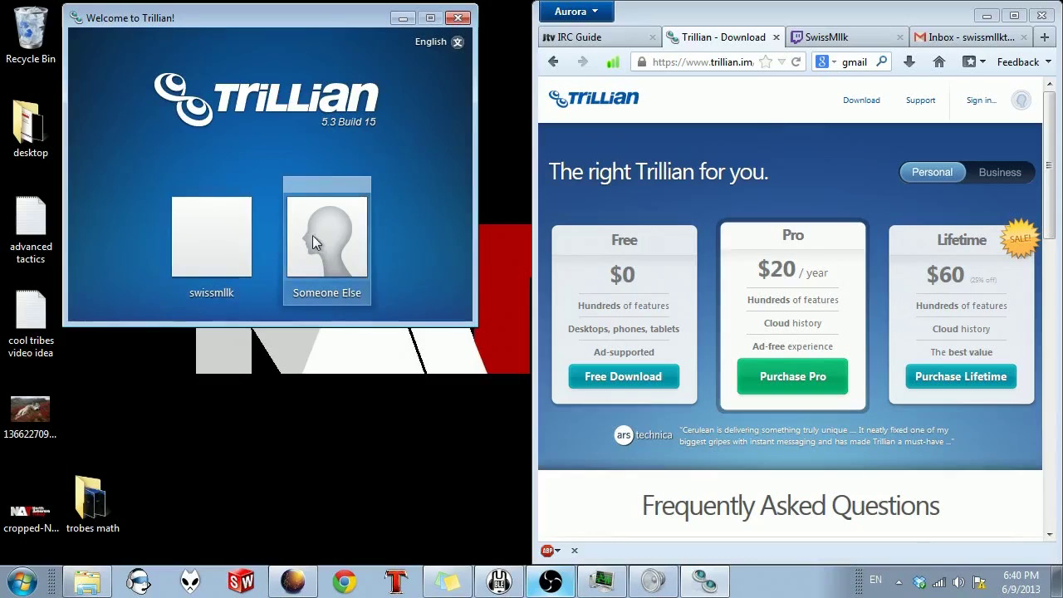
{"action": "left_click", "coordinate": [348, 230]}
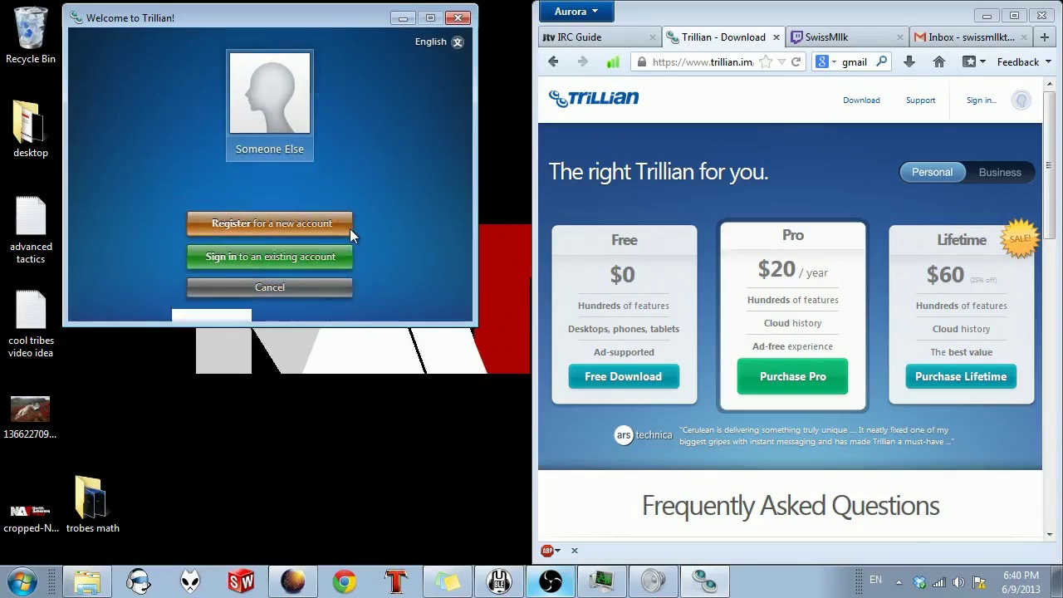
Step: Begin registering a new account, entering a username and the password twice
{"action": "left_click", "coordinate": [252, 222]}
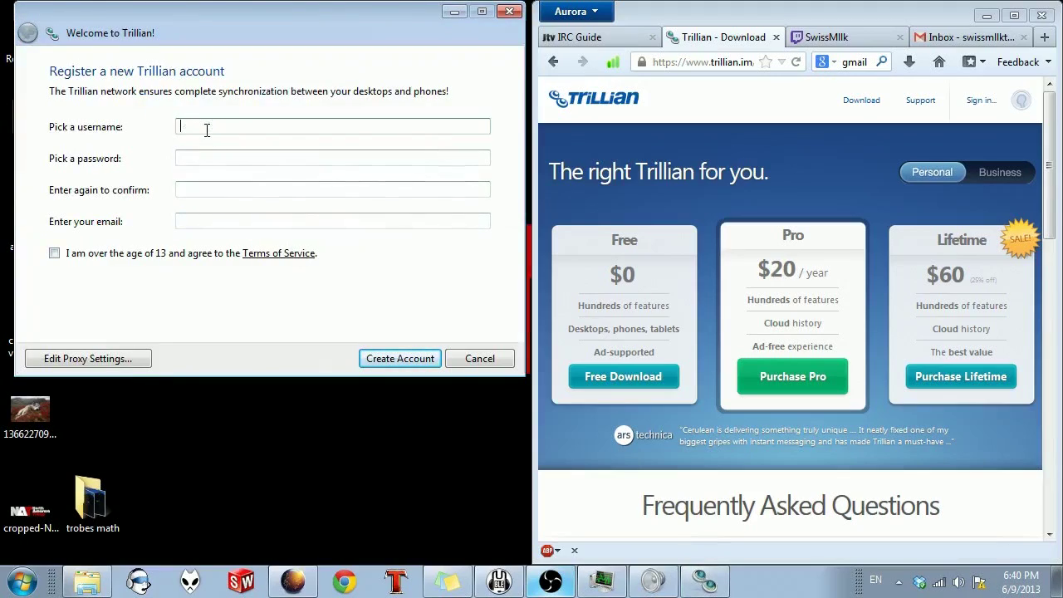
{"action": "type", "text": "chillz"}
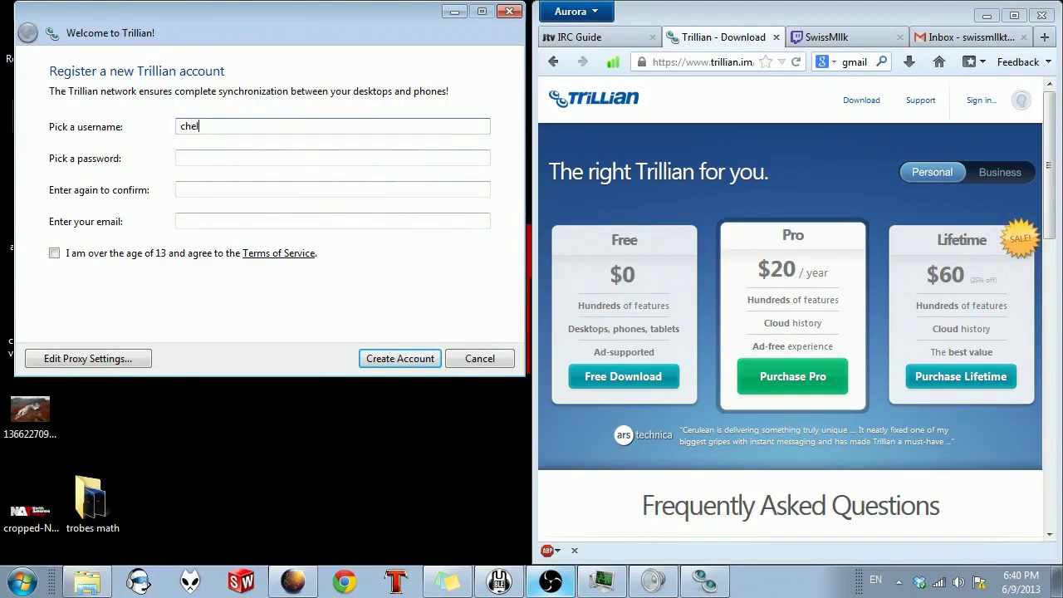
{"action": "key", "text": "BackSpace"}
{"action": "key", "text": "BackSpace"}
{"action": "key", "text": "BackSpace"}
{"action": "key", "text": "BackSpace"}
{"action": "key", "text": "BackSpace"}
{"action": "type", "text": "hannelname"}
{"action": "left_click", "coordinate": [210, 157]}
{"action": "type", "text": "••"}
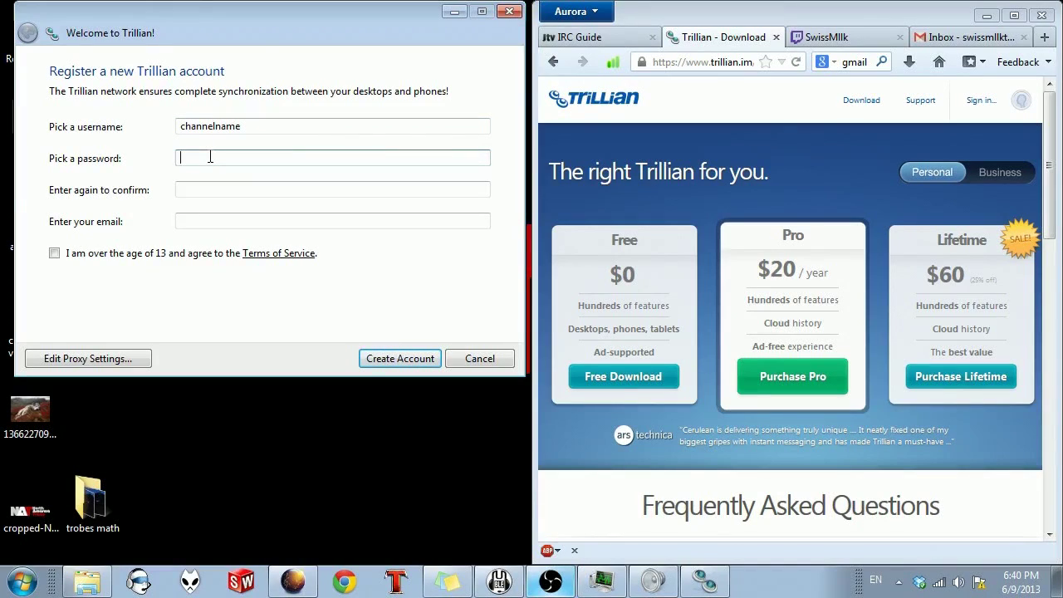
{"action": "type", "text": "•••••••"}
{"action": "key", "text": "Tab"}
{"action": "type", "text": "••••••••"}
{"action": "key", "text": "Tab"}
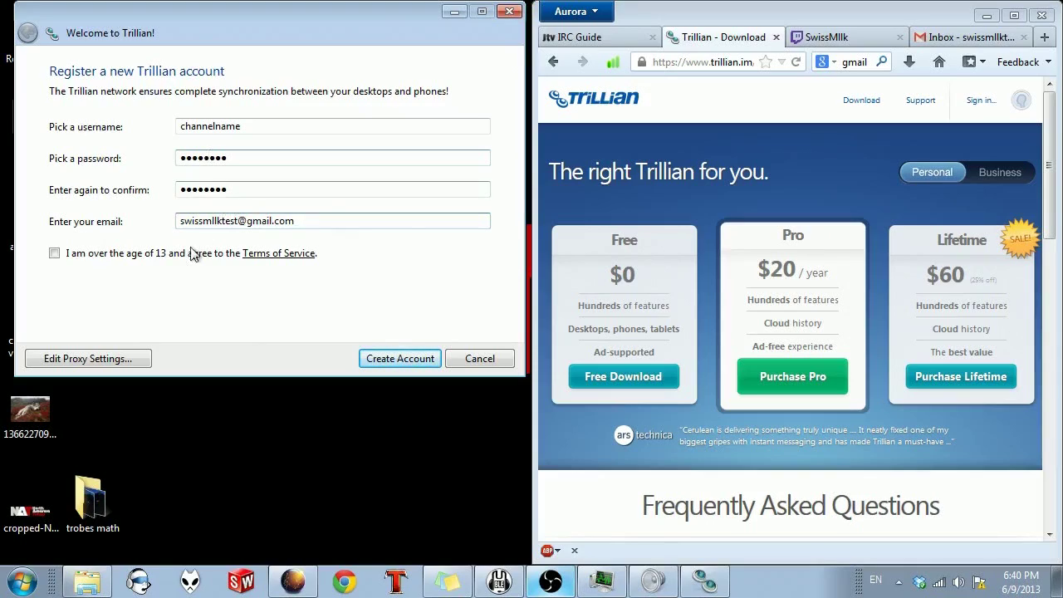
Step: Enter the e-mail address, accept the terms, submit, then edit the taken username
{"action": "left_click", "coordinate": [54, 253]}
{"action": "left_click", "coordinate": [420, 359]}
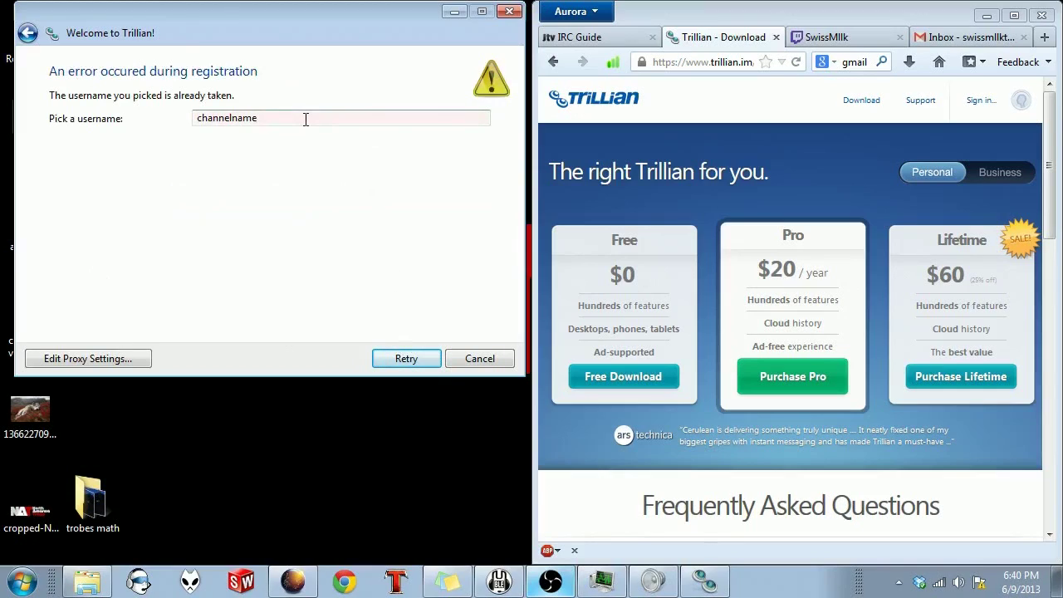
{"action": "left_click", "coordinate": [301, 119]}
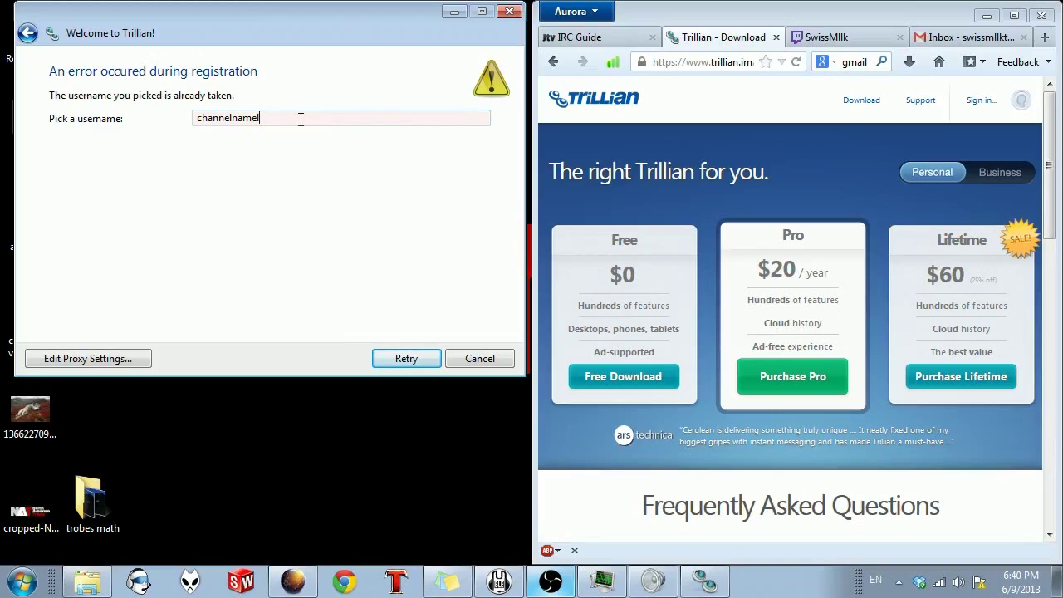
Step: Retry with the changed username, skip the IM, social and mail setup, and open the contact list
{"action": "left_click", "coordinate": [429, 361]}
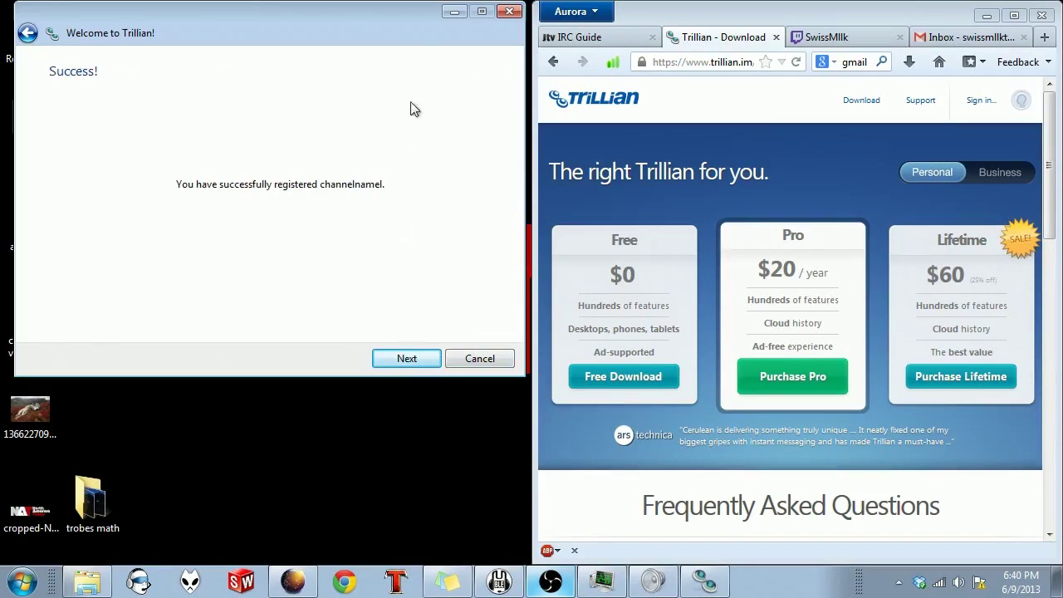
{"action": "left_click", "coordinate": [387, 359]}
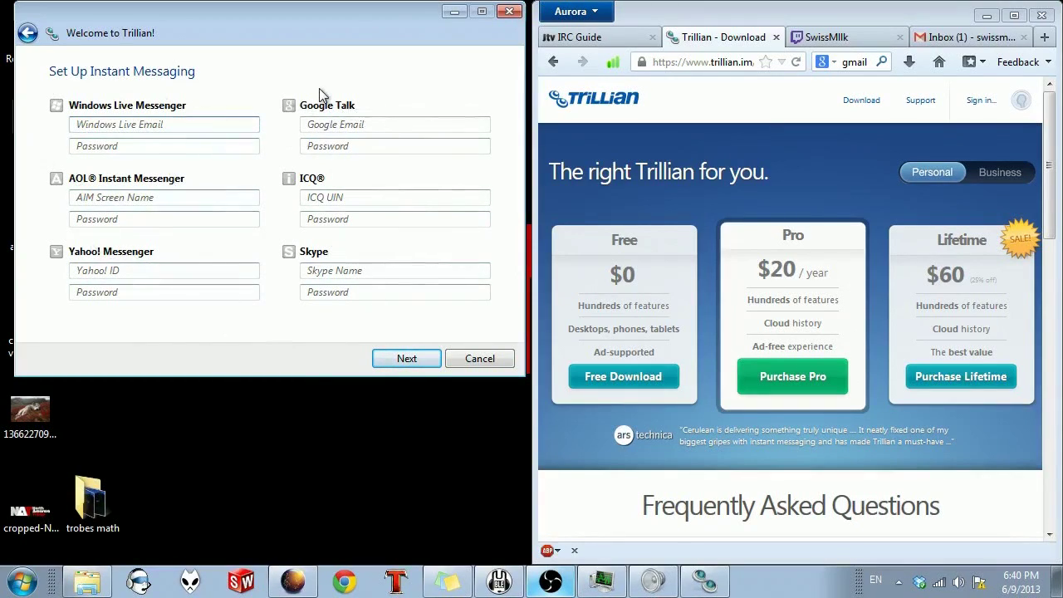
{"action": "left_click", "coordinate": [416, 362]}
{"action": "left_click", "coordinate": [386, 359]}
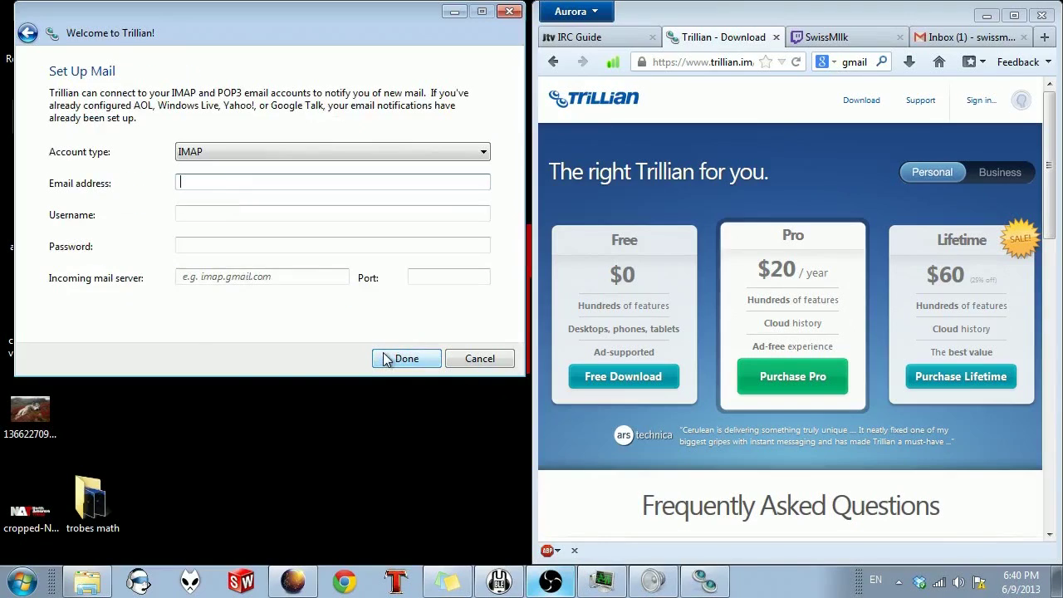
{"action": "left_click", "coordinate": [382, 360]}
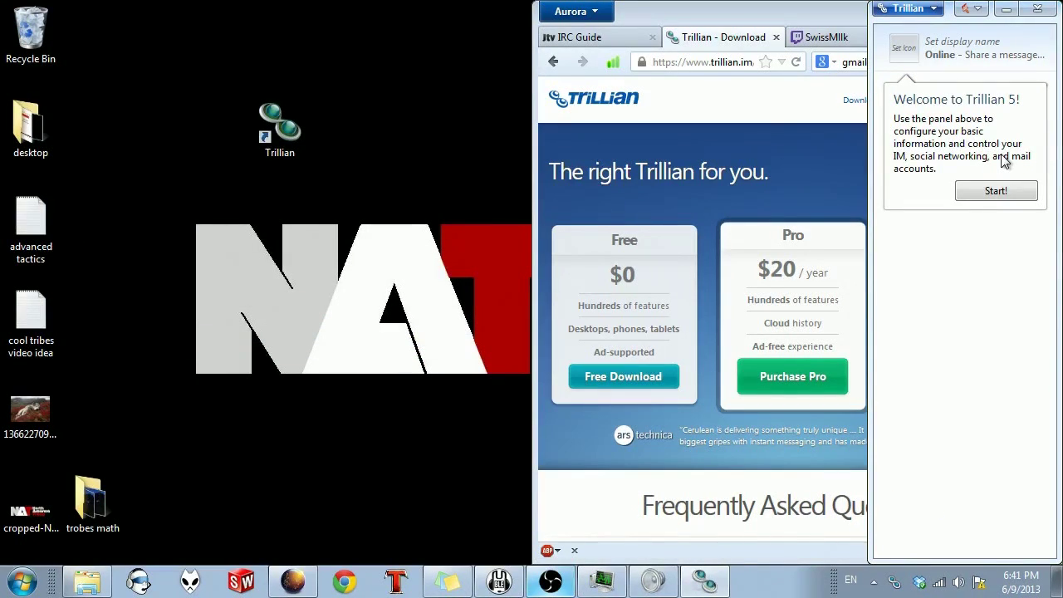
{"action": "left_click", "coordinate": [914, 8]}
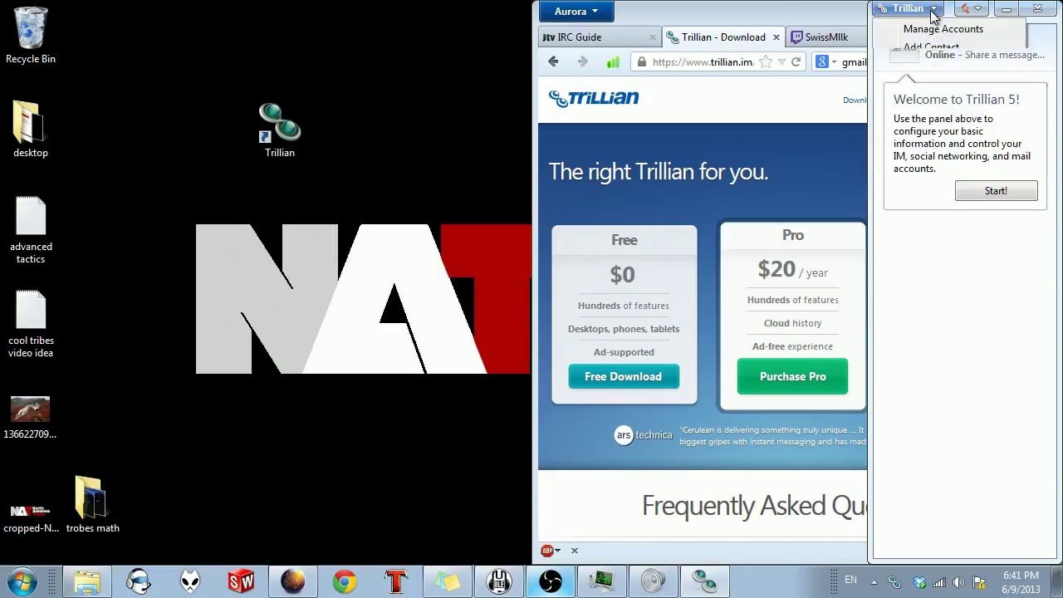
{"action": "left_click", "coordinate": [999, 191]}
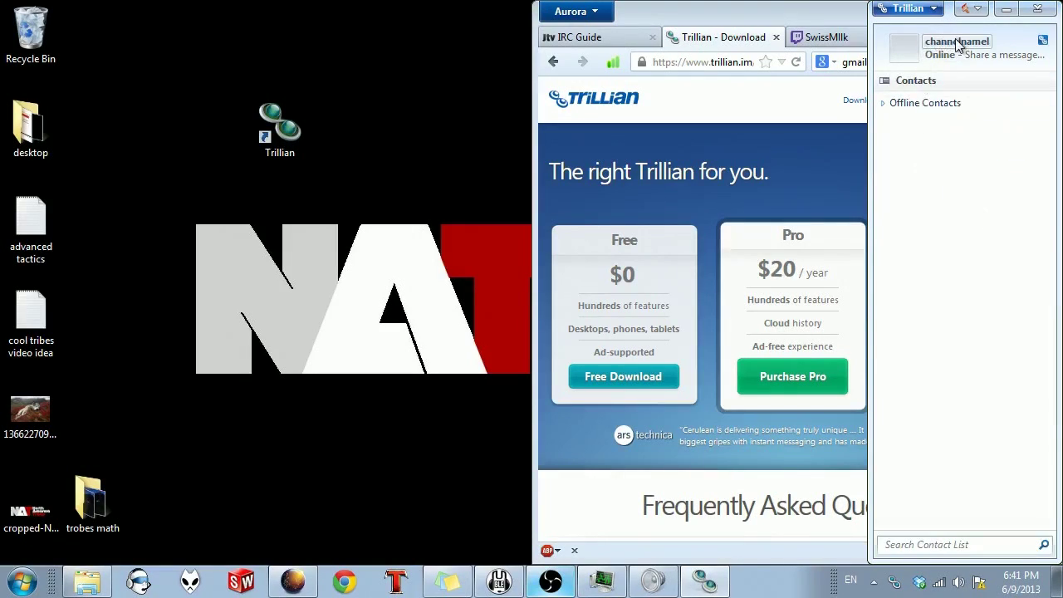
Step: Open Manage Accounts preferences and add a new IRC account
{"action": "left_click", "coordinate": [936, 10]}
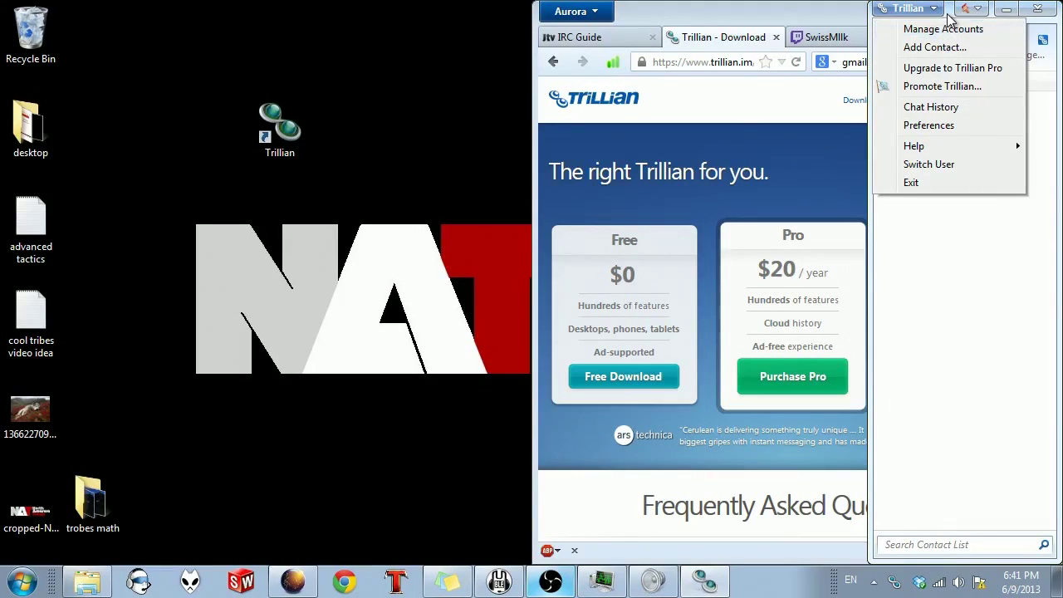
{"action": "left_click", "coordinate": [944, 30]}
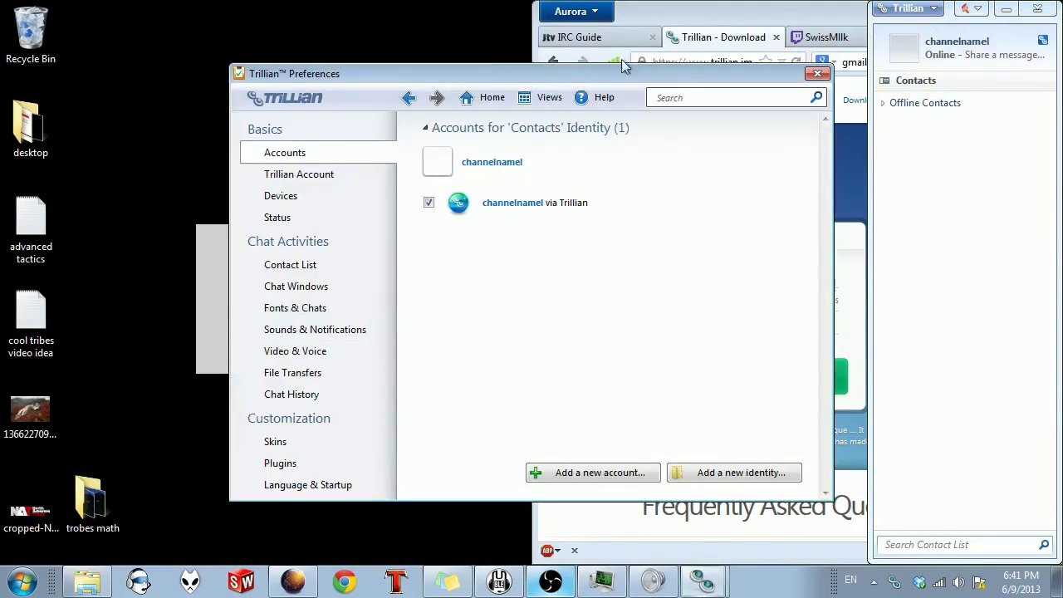
{"action": "left_click_drag", "start_coordinate": [560, 66], "coordinate": [364, 65]}
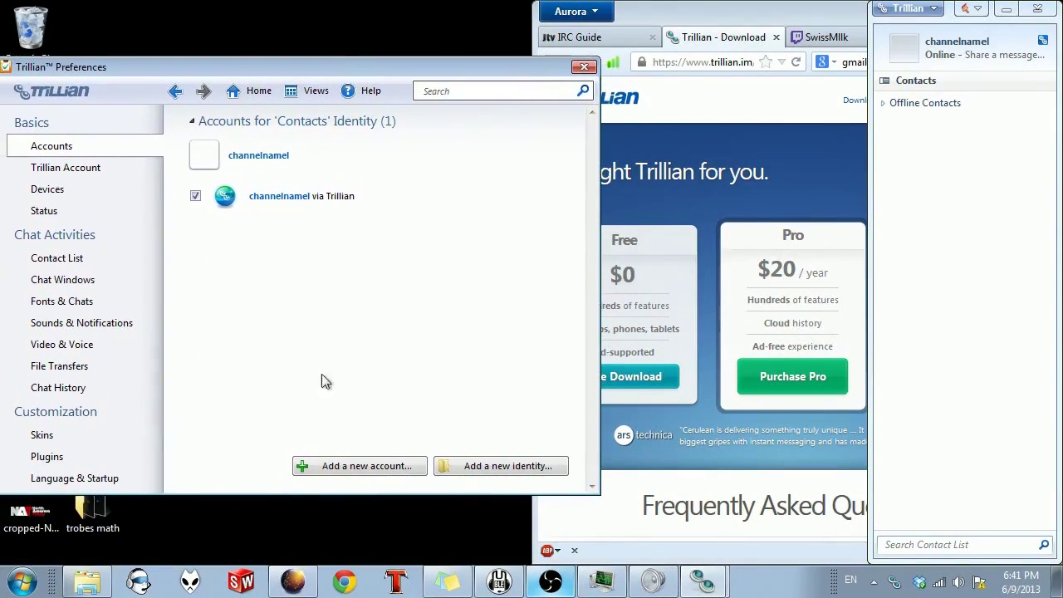
{"action": "left_click", "coordinate": [376, 470]}
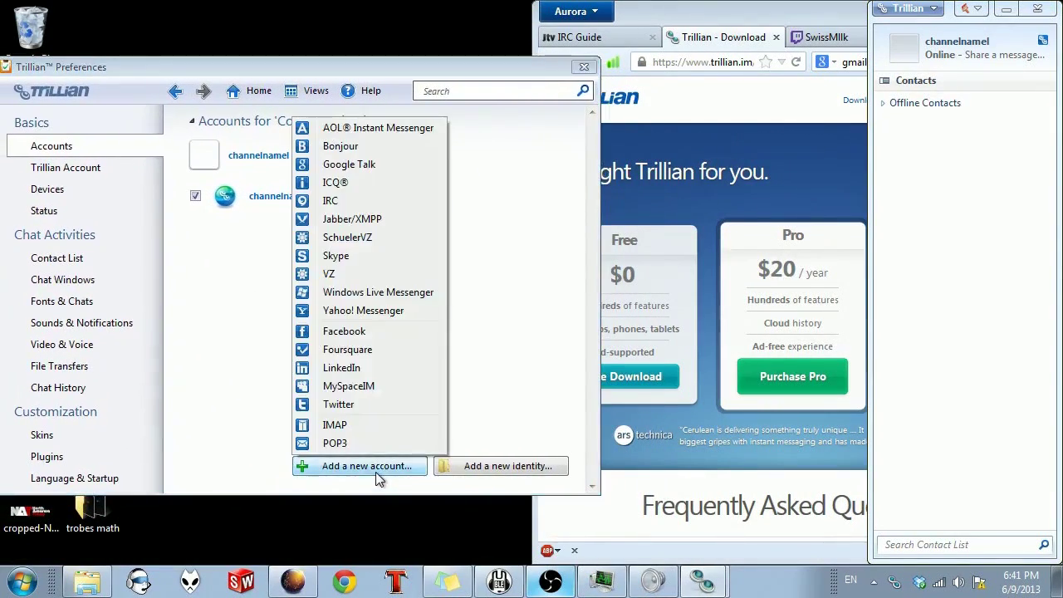
{"action": "left_click", "coordinate": [346, 203]}
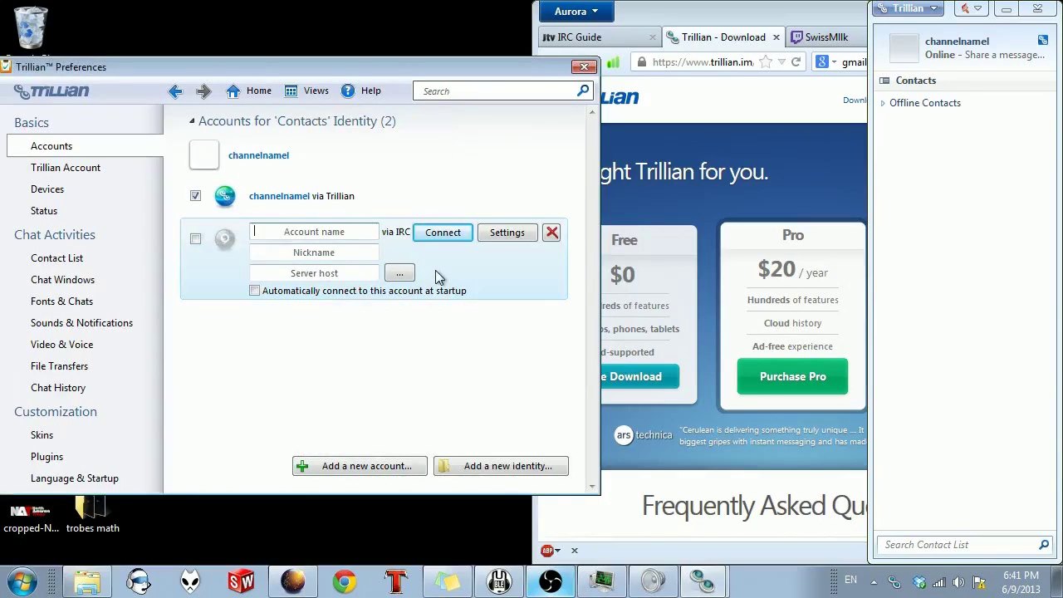
Step: Fill in the IRC account name and nickname, moving on to Server host
{"action": "type", "text": "channelnamel"}
{"action": "key", "text": "Tab"}
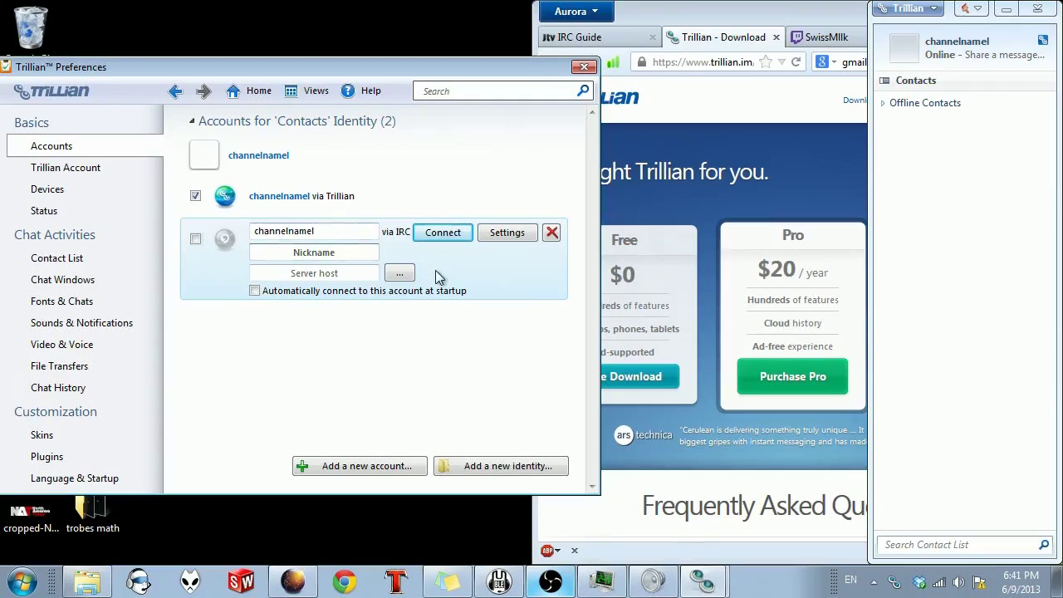
{"action": "key", "text": "Tab"}
{"action": "type", "text": "chann"}
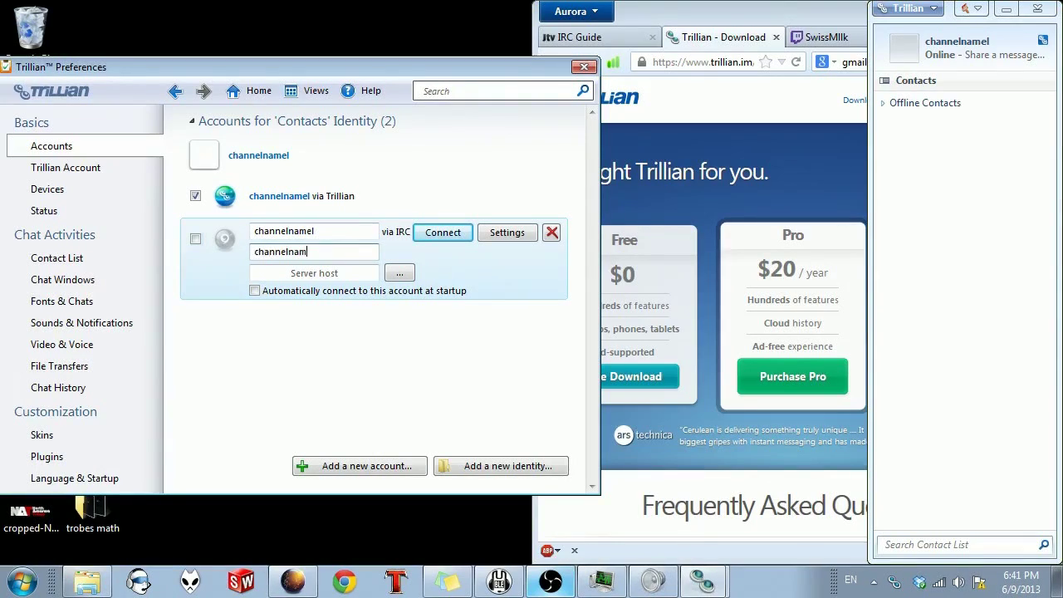
{"action": "key", "text": "Tab"}
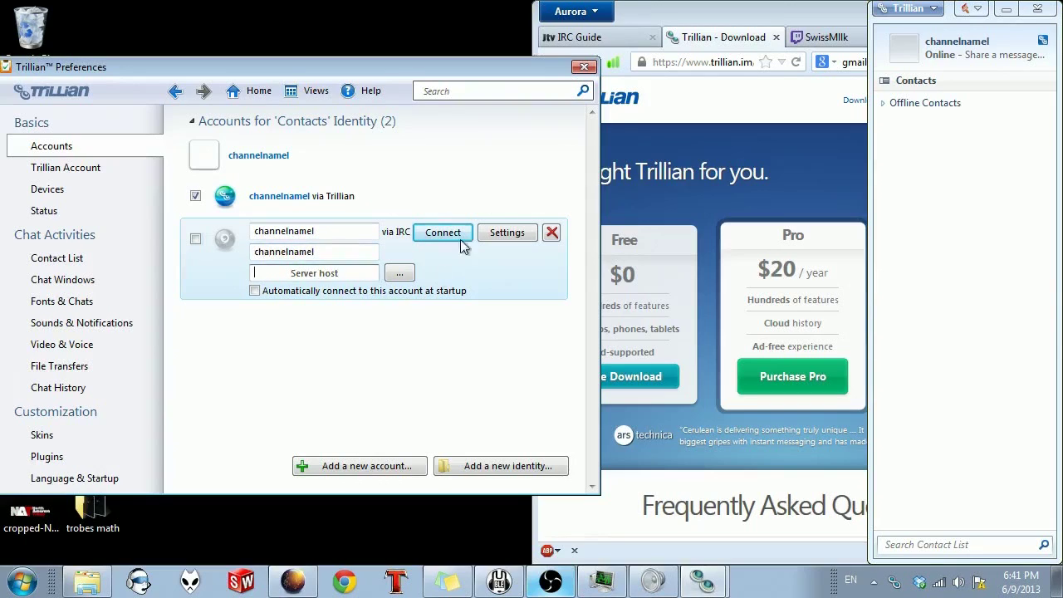
Step: Highlight the mychannel.jtvirc.com server address in the justin.tv IRC Guide
{"action": "left_click", "coordinate": [788, 25]}
{"action": "left_click", "coordinate": [581, 37]}
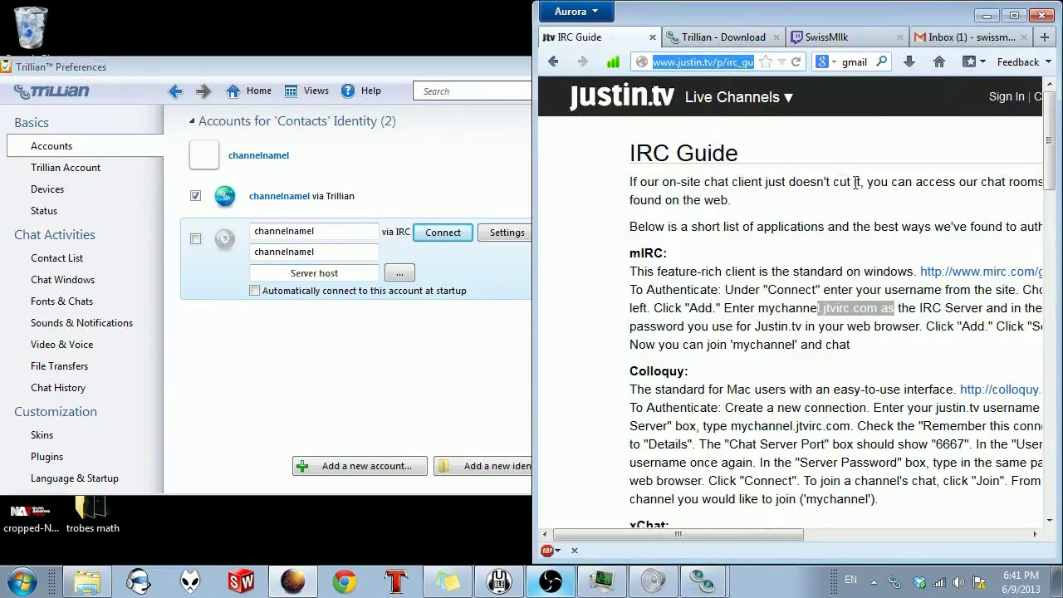
{"action": "left_click", "coordinate": [838, 324]}
{"action": "left_click_drag", "start_coordinate": [759, 307], "coordinate": [878, 307]}
{"action": "left_click_drag", "start_coordinate": [756, 309], "coordinate": [760, 321]}
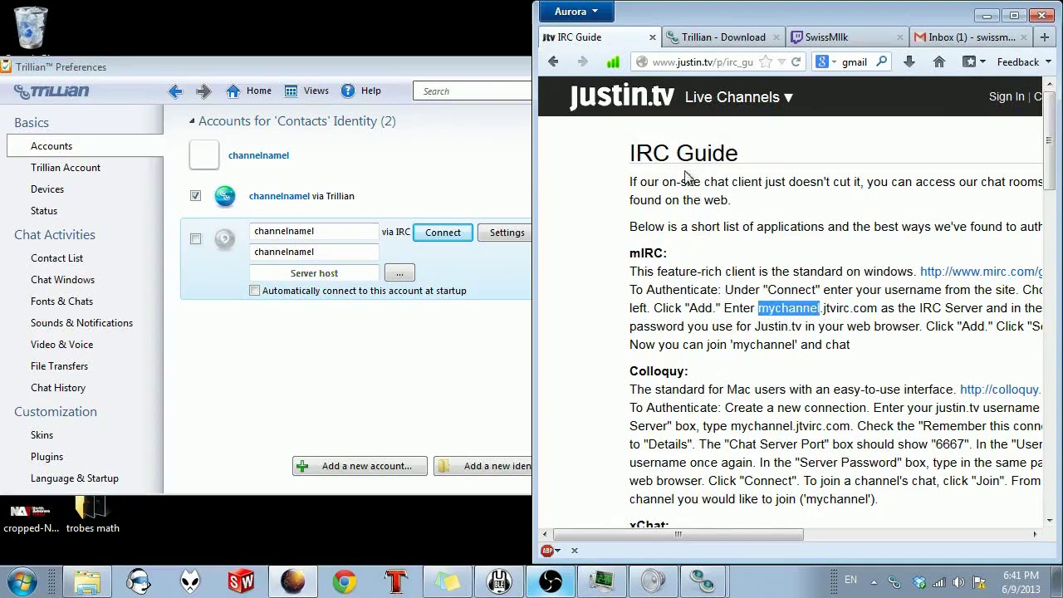
Step: Check the channel name in the Twitch page's address, then return to the IRC Guide
{"action": "left_click", "coordinate": [824, 36]}
{"action": "left_click_drag", "start_coordinate": [719, 65], "coordinate": [764, 64]}
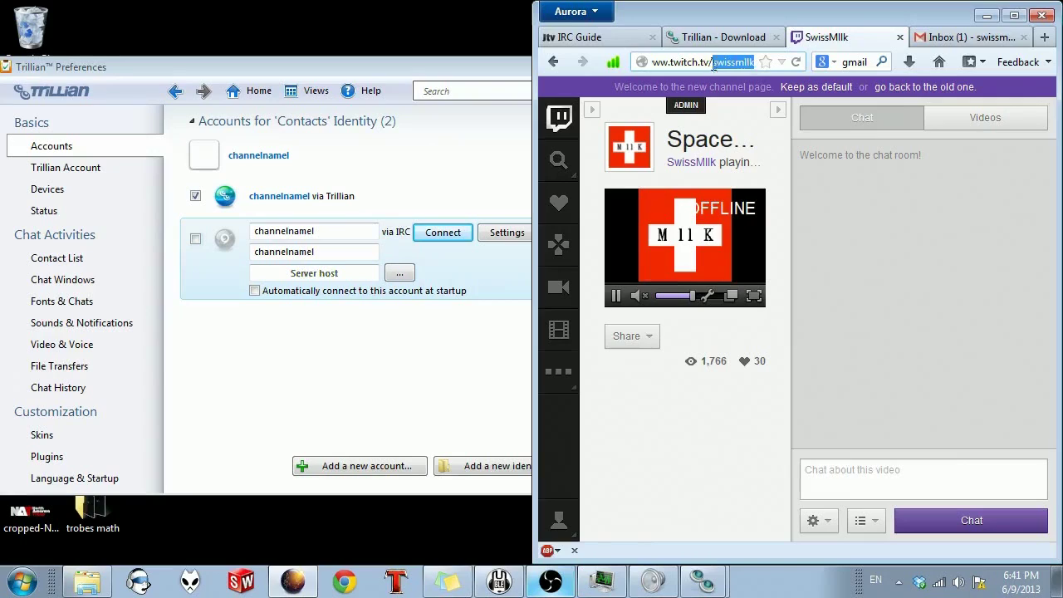
{"action": "left_click", "coordinate": [622, 38]}
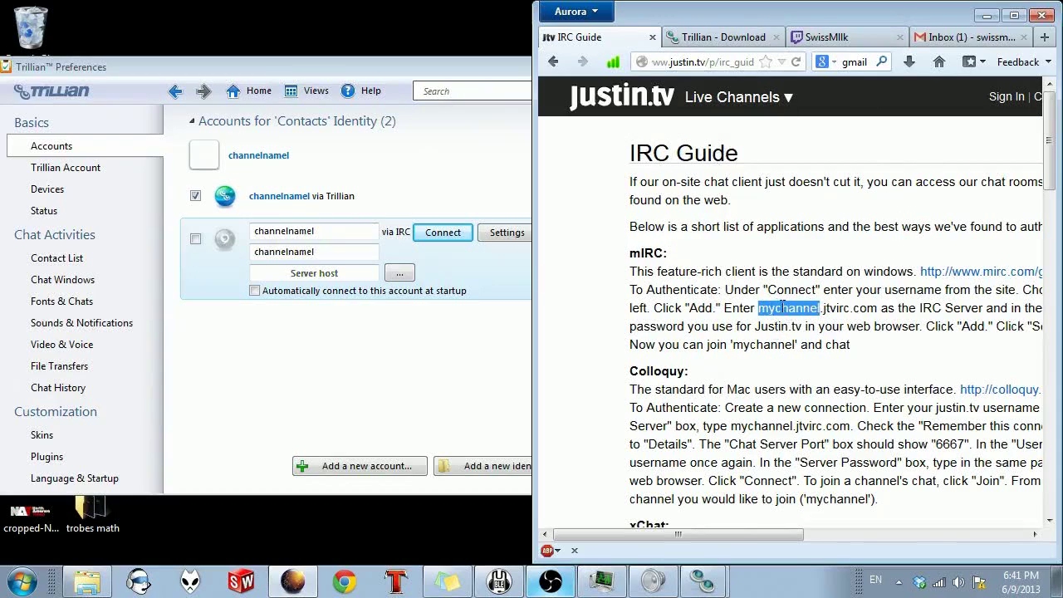
Step: Enter the jtvirc.com server host and open the IRC account's settings
{"action": "left_click", "coordinate": [849, 309]}
{"action": "left_click", "coordinate": [325, 274]}
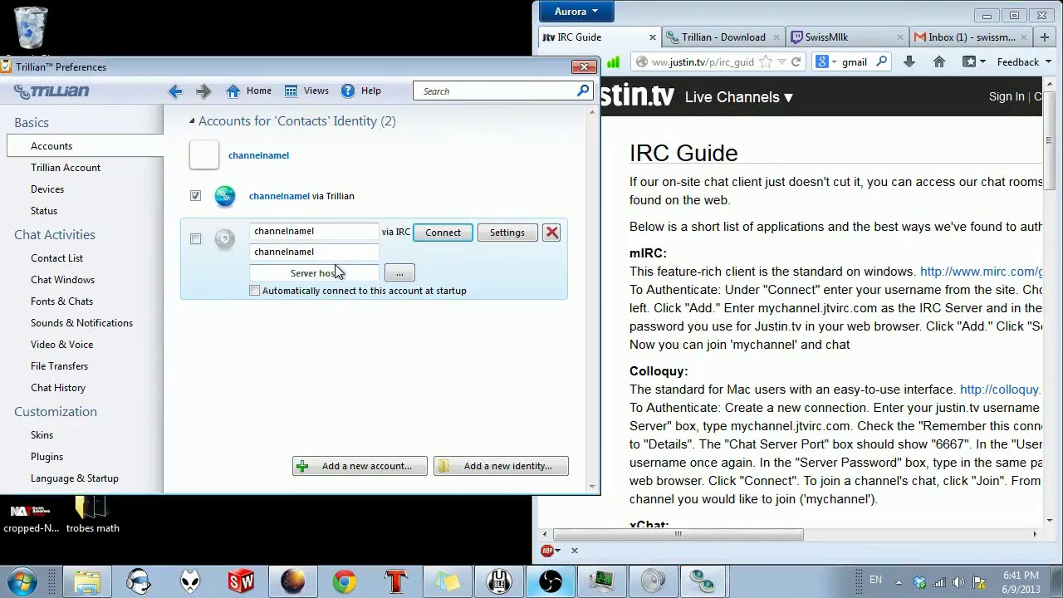
{"action": "type", "text": "chennelnamel.jtvirc.com"}
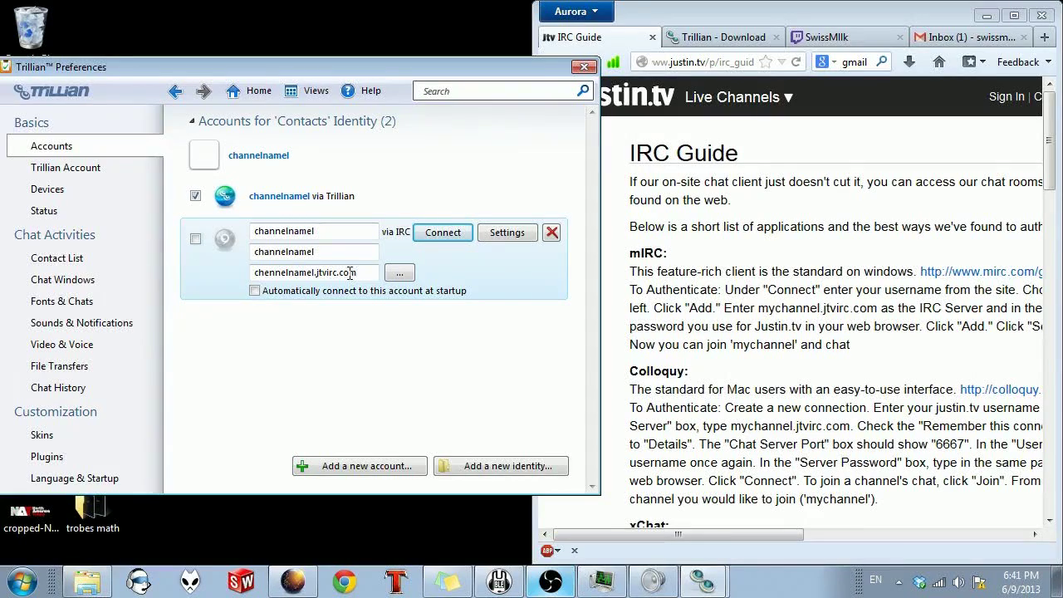
{"action": "left_click", "coordinate": [517, 232]}
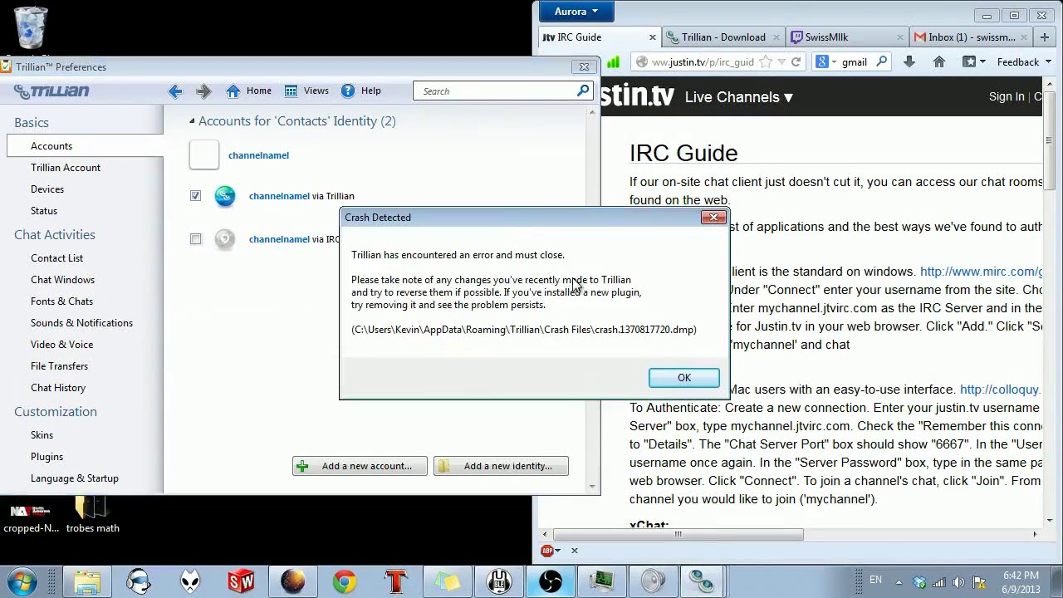
Step: Dismiss the crash report and relaunch Trillian from its desktop icon
{"action": "left_click", "coordinate": [683, 377]}
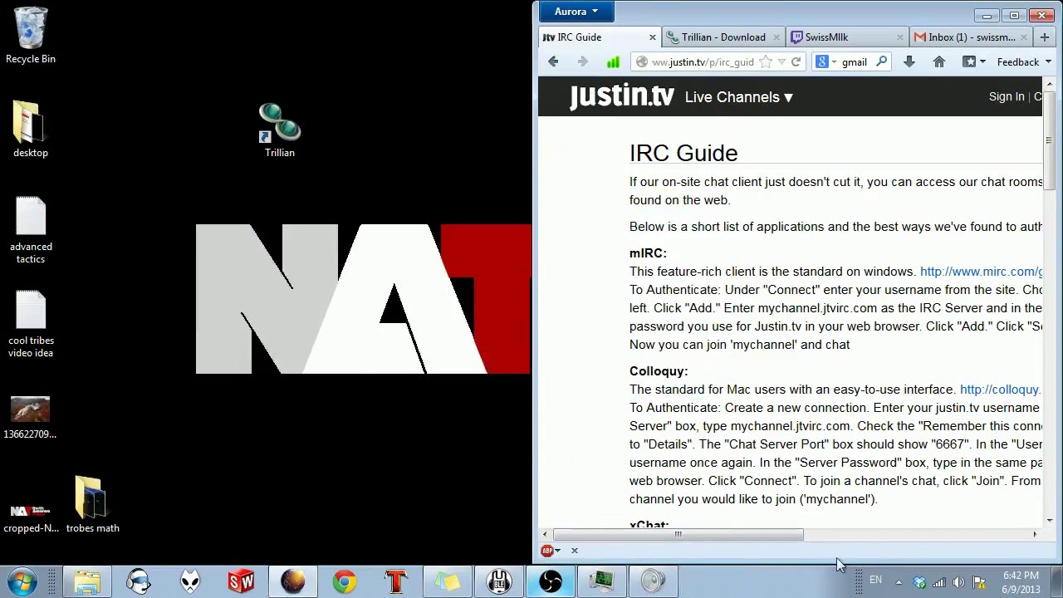
{"action": "left_click", "coordinate": [899, 582]}
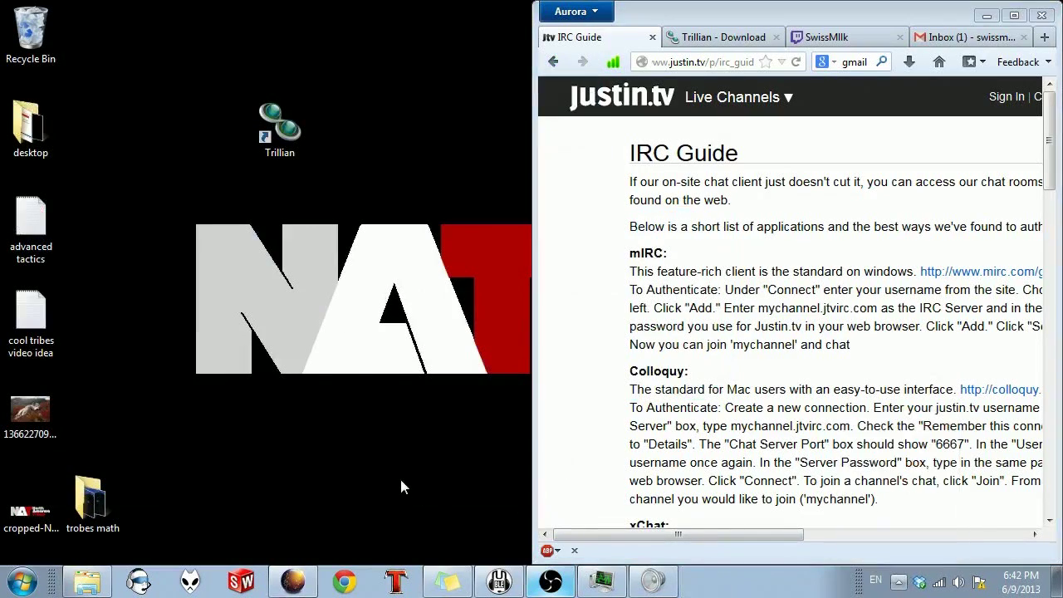
{"action": "left_click", "coordinate": [23, 581]}
{"action": "left_click", "coordinate": [423, 378]}
{"action": "double_click", "coordinate": [278, 124]}
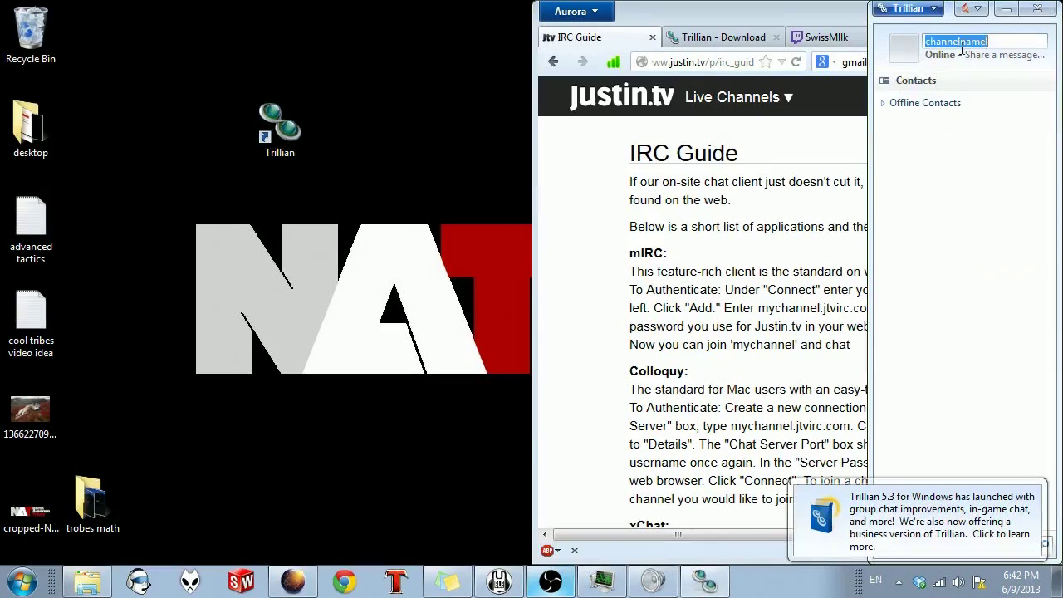
Step: Sign out and sign back in as the other saved user
{"action": "left_click", "coordinate": [914, 9]}
{"action": "left_click", "coordinate": [937, 166]}
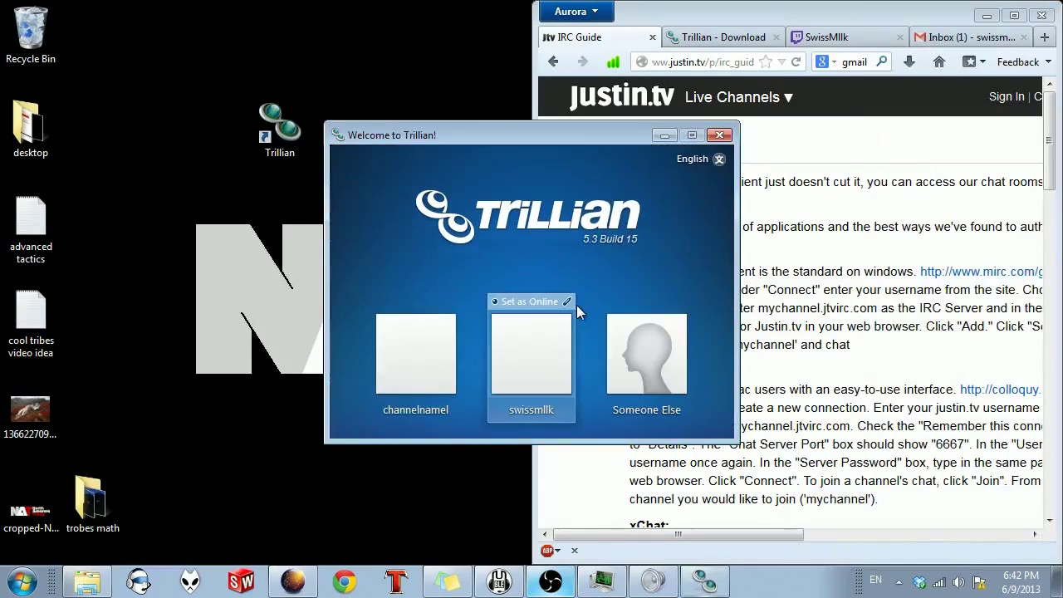
{"action": "left_click", "coordinate": [552, 336]}
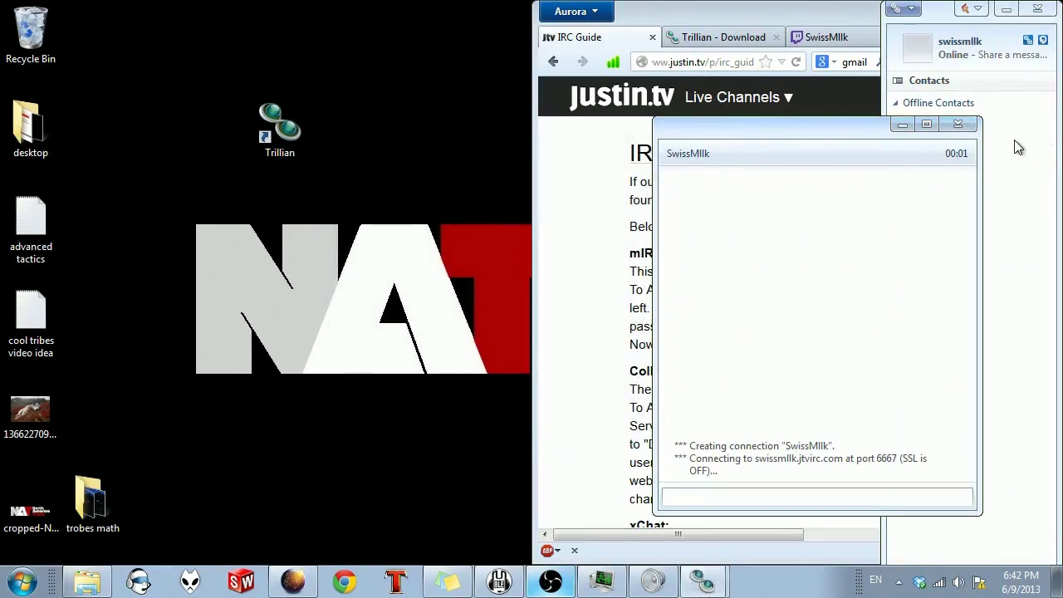
Step: Review the IRC account's connection settings: host swissmllk.jtvirc.com, port 6667
{"action": "left_click", "coordinate": [903, 8]}
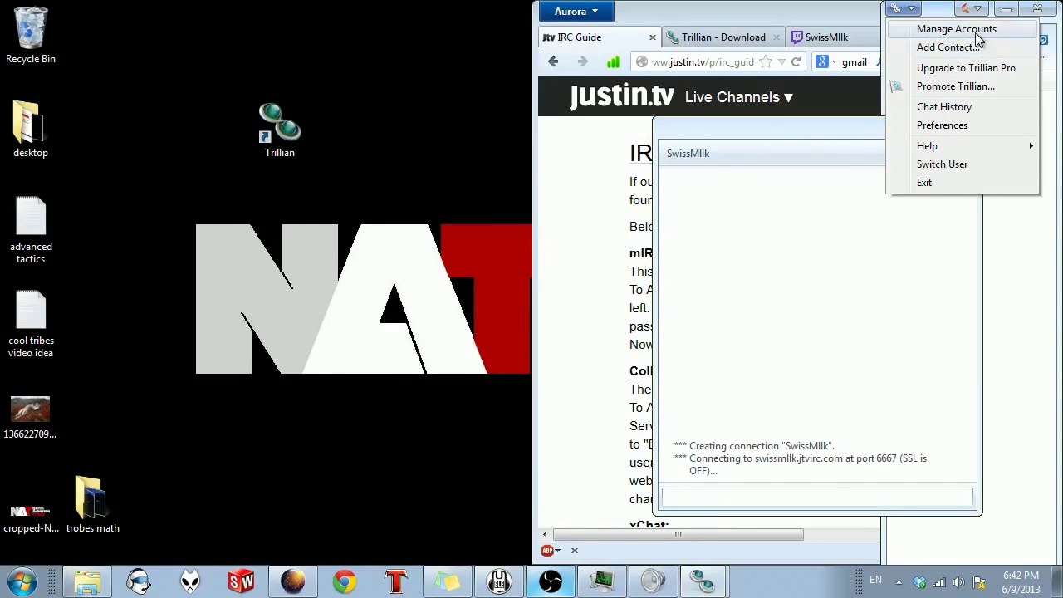
{"action": "left_click", "coordinate": [957, 29]}
{"action": "left_click", "coordinate": [516, 236]}
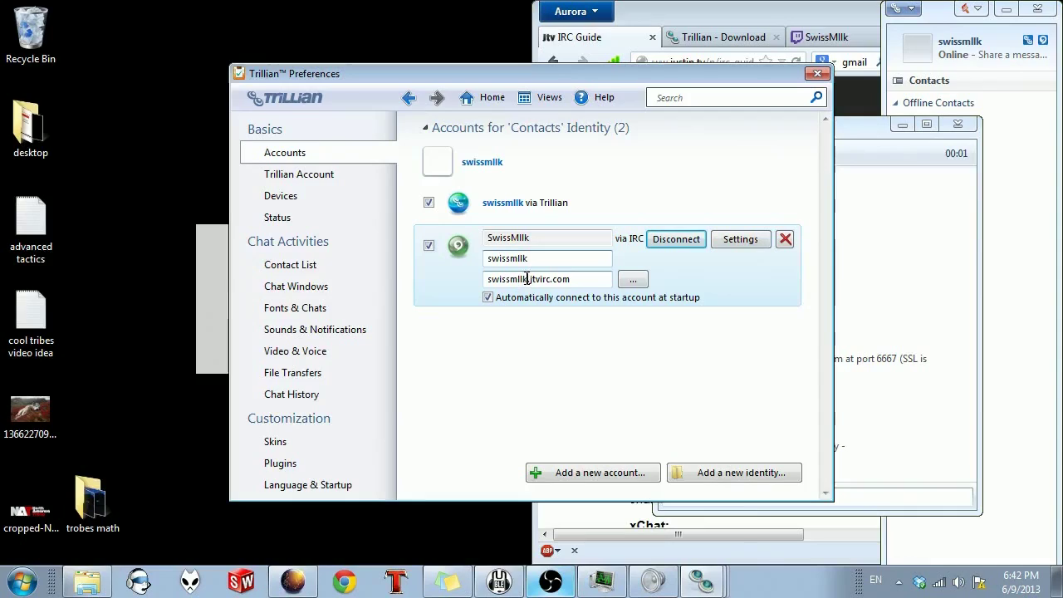
{"action": "double_click", "coordinate": [527, 278]}
{"action": "left_click", "coordinate": [740, 239]}
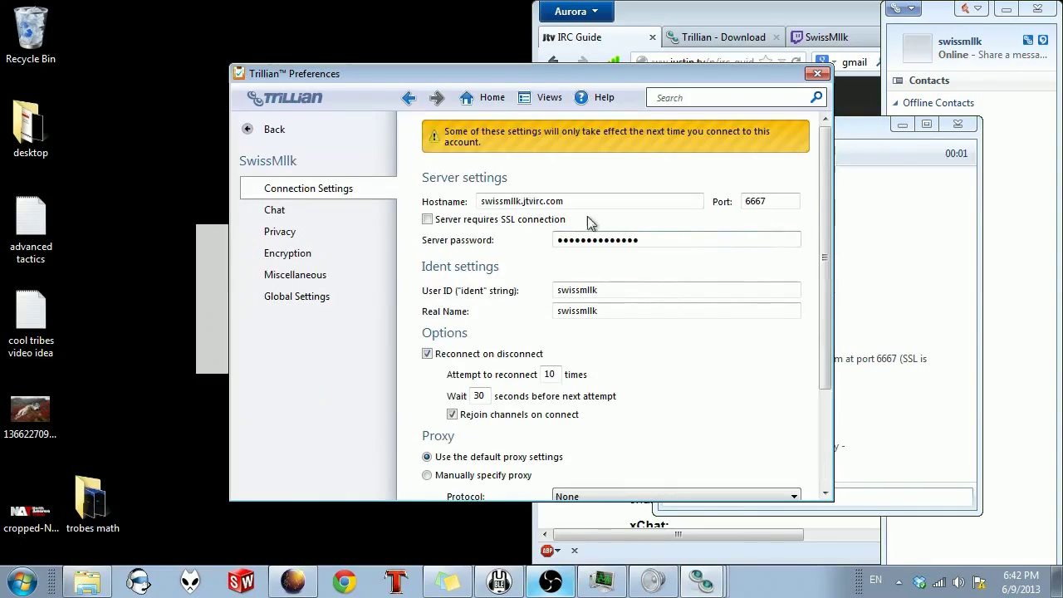
{"action": "left_click_drag", "start_coordinate": [587, 201], "coordinate": [460, 207]}
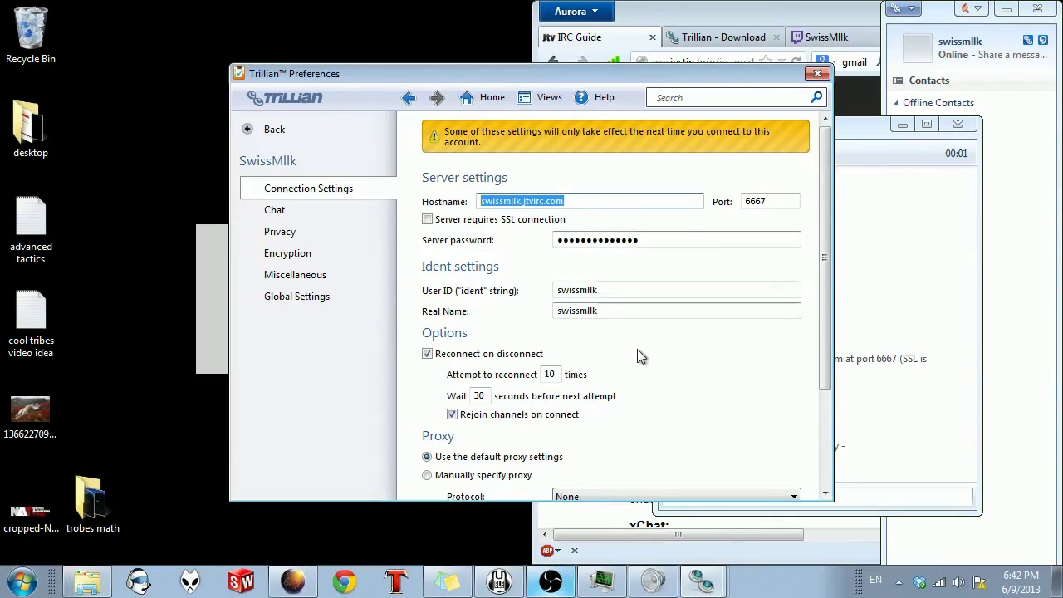
{"action": "scroll", "coordinate": [630, 356], "scroll_direction": "down", "scroll_amount": 3}
{"action": "scroll", "coordinate": [653, 330], "scroll_direction": "up", "scroll_amount": 3}
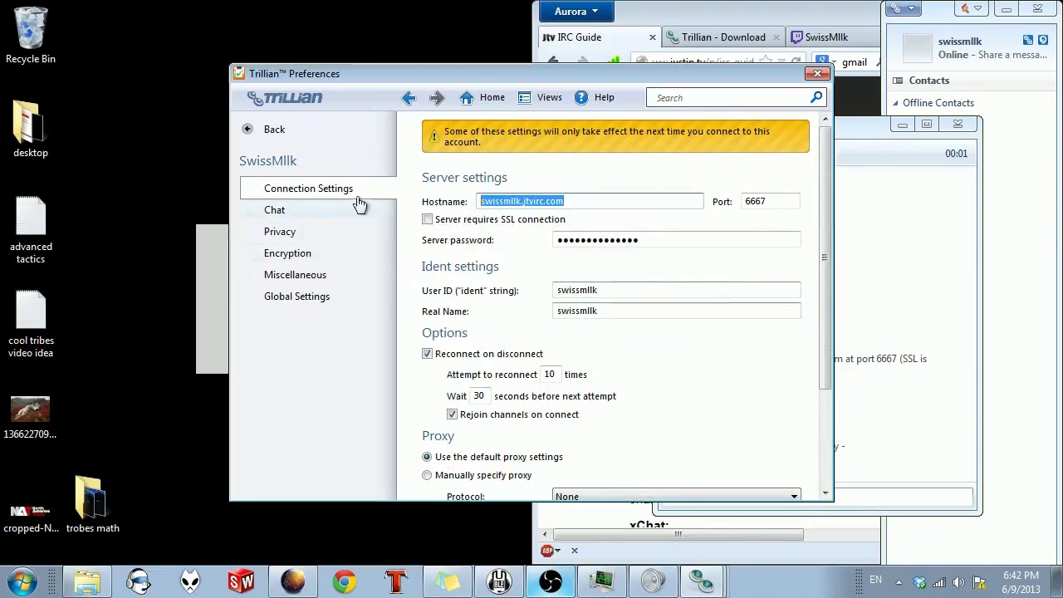
Step: Go back to the accounts list, recheck the connection settings, and collapse the IRC entry
{"action": "left_click", "coordinate": [276, 130]}
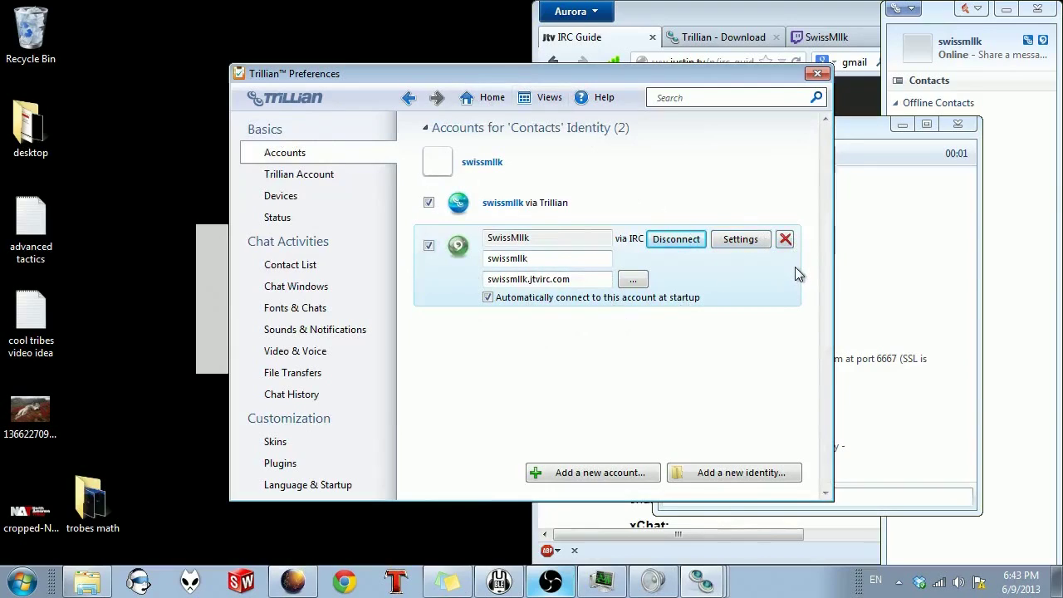
{"action": "left_click", "coordinate": [739, 239]}
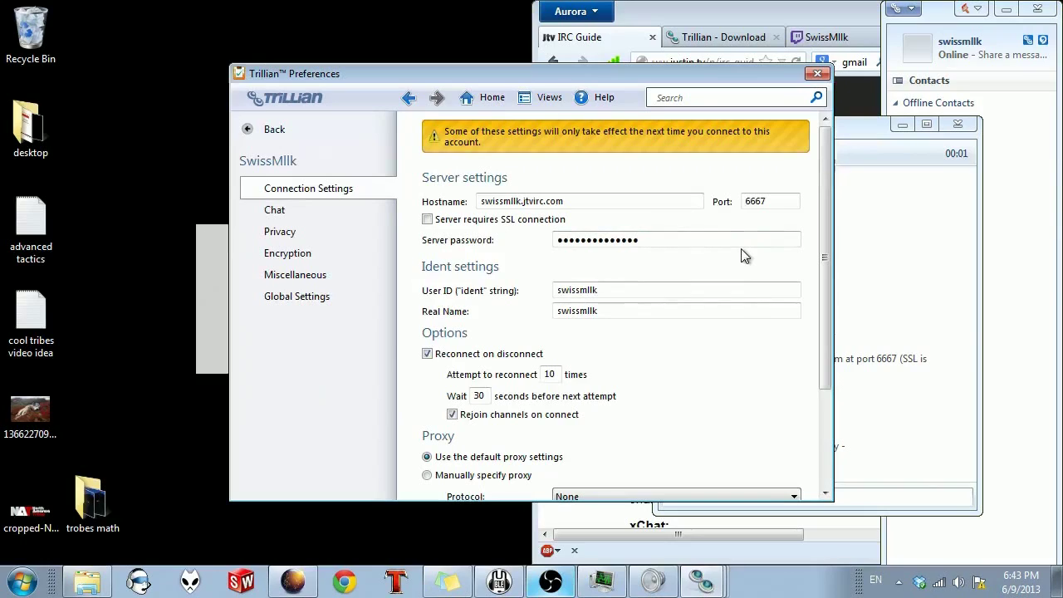
{"action": "left_click", "coordinate": [273, 133]}
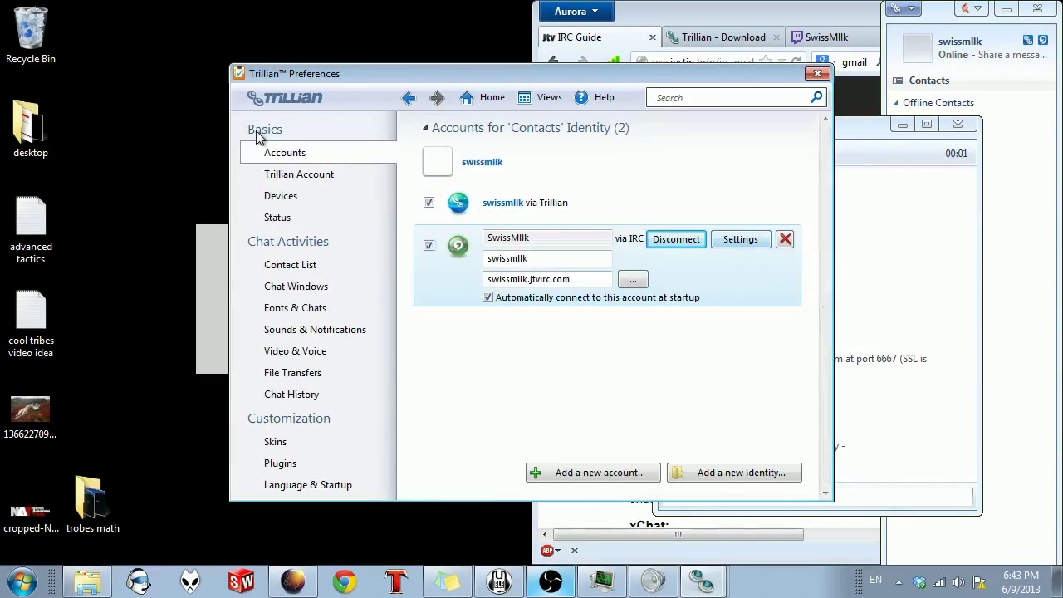
{"action": "left_click", "coordinate": [697, 343]}
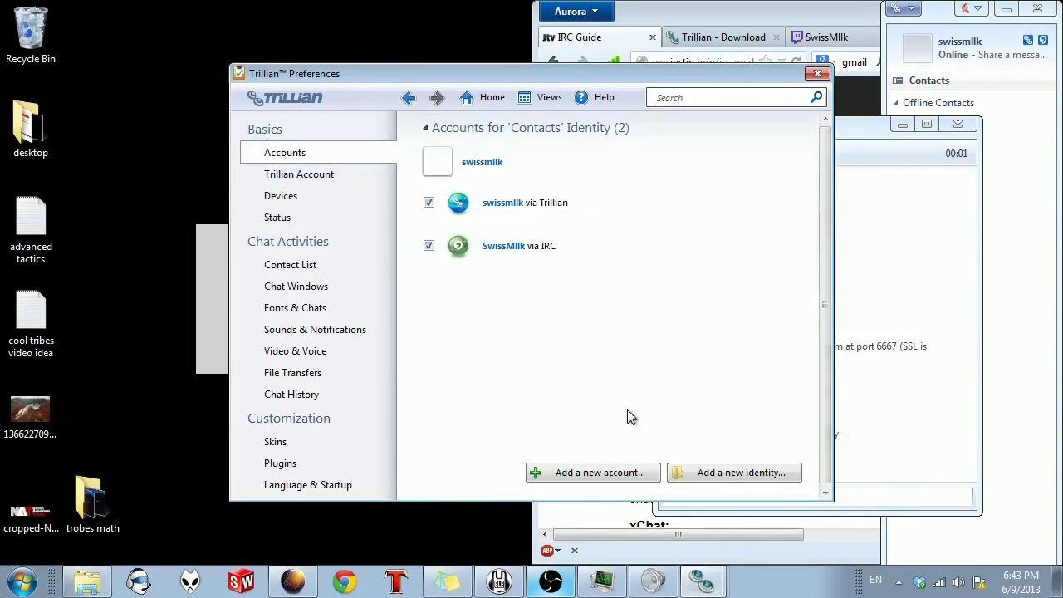
Step: Close Preferences and join #swissmllk from the server window with /j
{"action": "left_click", "coordinate": [820, 74]}
{"action": "left_click_drag", "start_coordinate": [808, 131], "coordinate": [361, 63]}
{"action": "left_click_drag", "start_coordinate": [381, 407], "coordinate": [220, 407]}
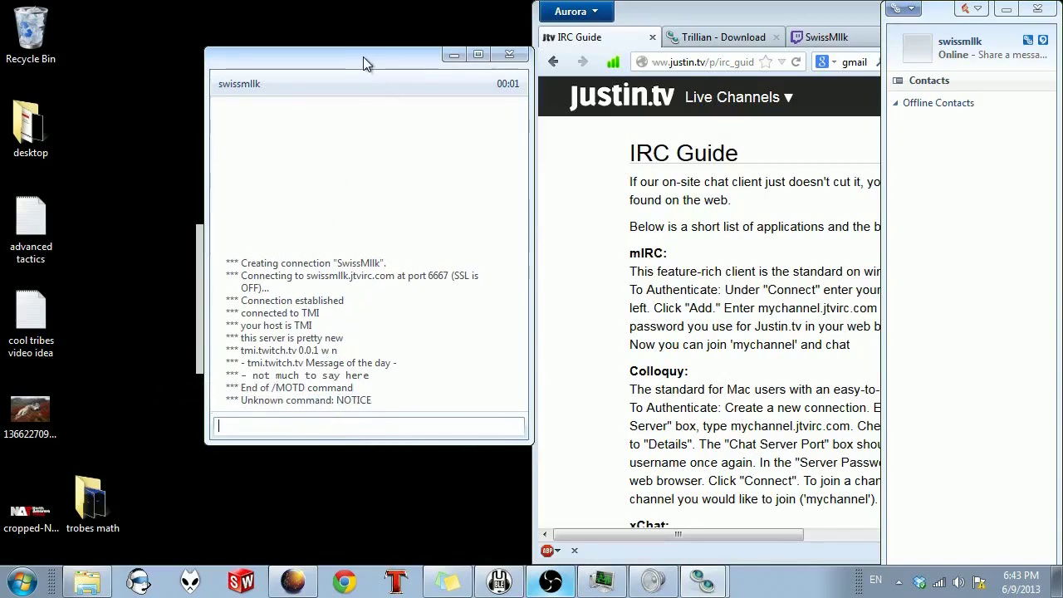
{"action": "left_click_drag", "start_coordinate": [363, 58], "coordinate": [354, 32]}
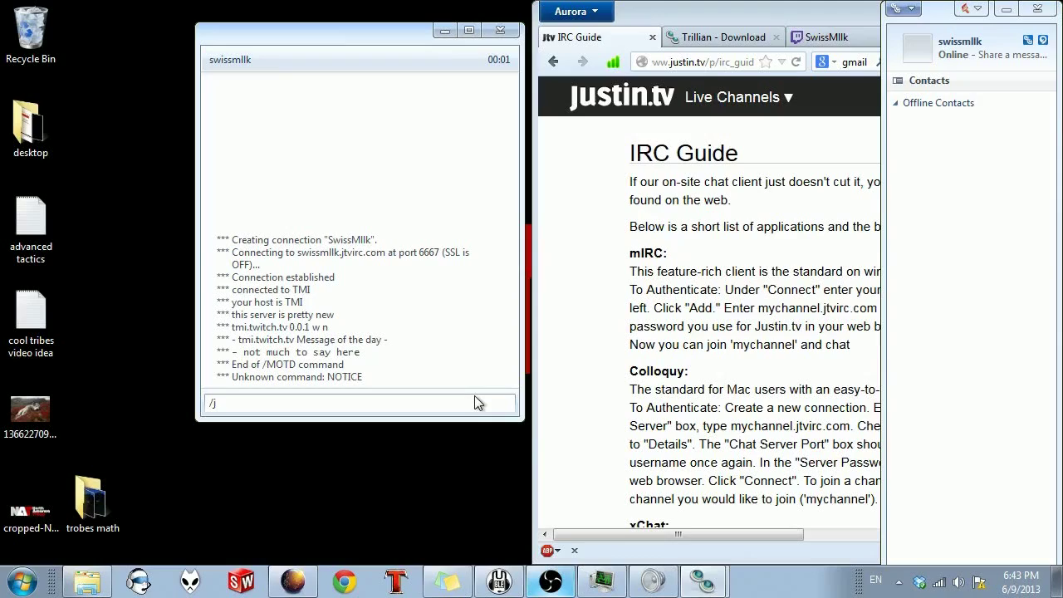
{"action": "type", "text": "swissmllk"}
{"action": "left_click_drag", "start_coordinate": [297, 42], "coordinate": [284, 36]}
{"action": "key", "text": "Return"}
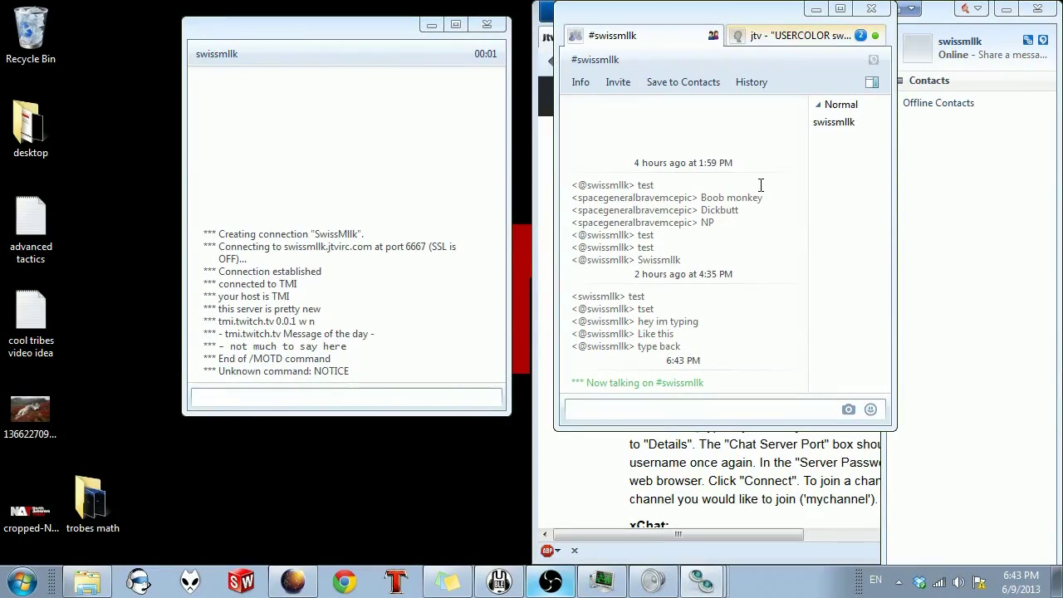
Step: Snap Firefox to the left half, minimize the server window, and switch to the Gmail tab
{"action": "left_click_drag", "start_coordinate": [683, 15], "coordinate": [649, 31]}
{"action": "left_click", "coordinate": [284, 588]}
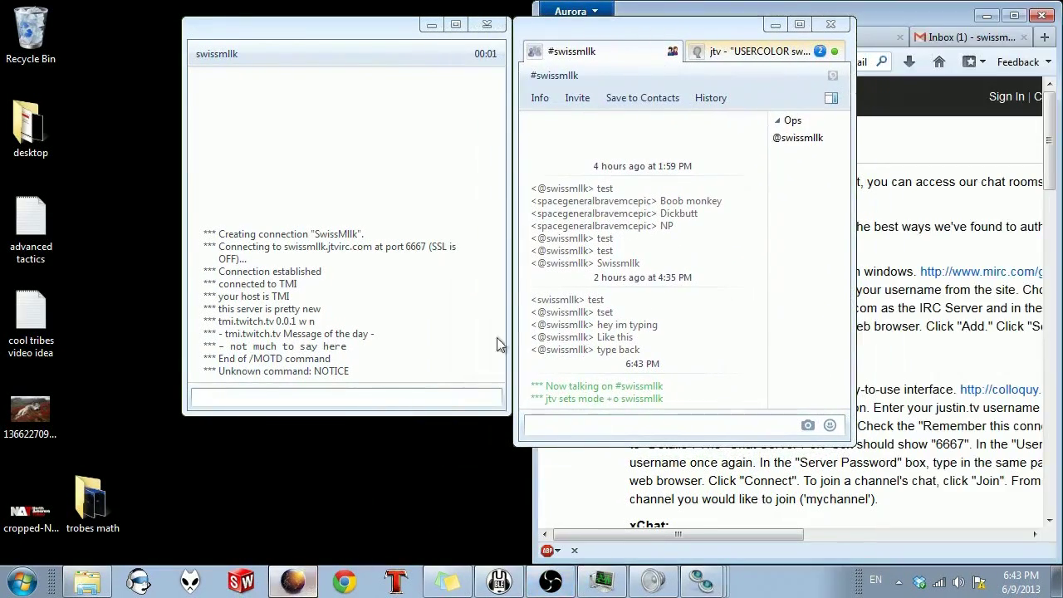
{"action": "key", "text": "super+Left"}
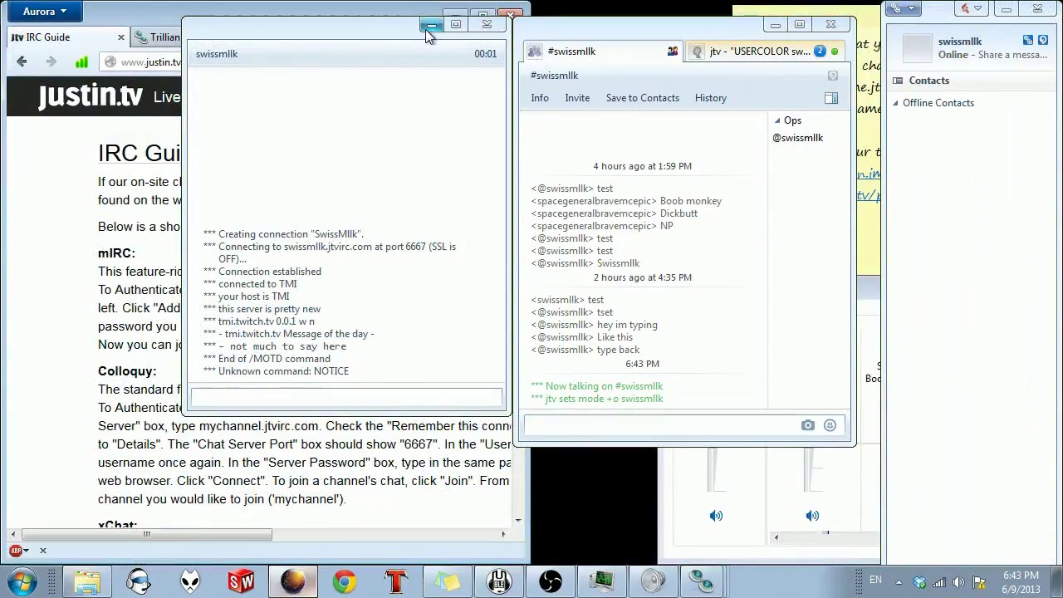
{"action": "left_click", "coordinate": [431, 24]}
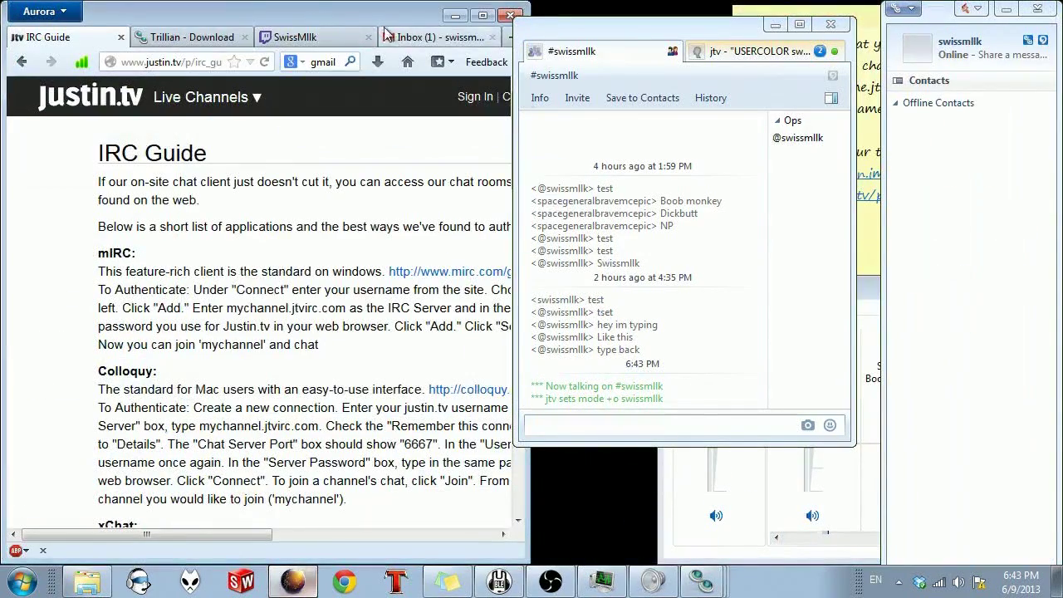
{"action": "left_click", "coordinate": [213, 38]}
Step: Confirm the Trillian account e-mail through the confirmation link in Gmail, then close the account tab
{"action": "left_click", "coordinate": [283, 39]}
{"action": "left_click", "coordinate": [424, 38]}
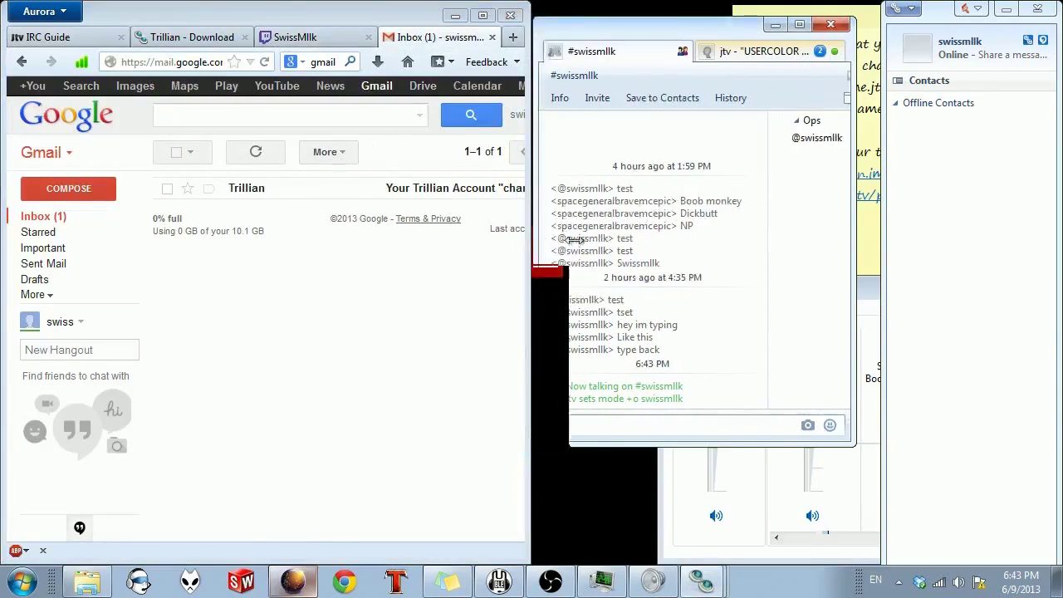
{"action": "left_click_drag", "start_coordinate": [529, 247], "coordinate": [632, 248]}
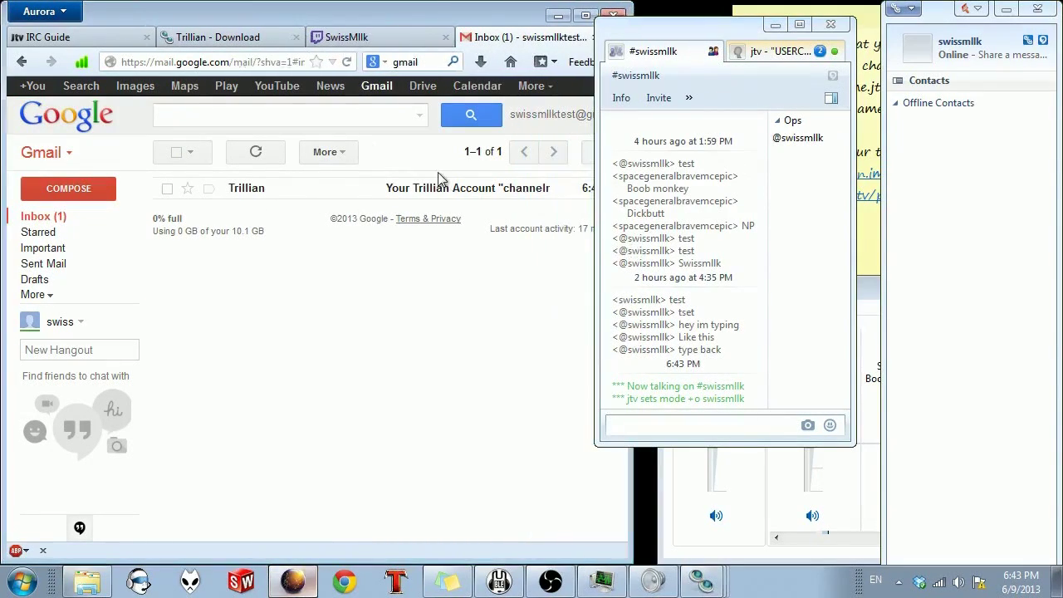
{"action": "left_click", "coordinate": [438, 190]}
{"action": "left_click", "coordinate": [349, 342]}
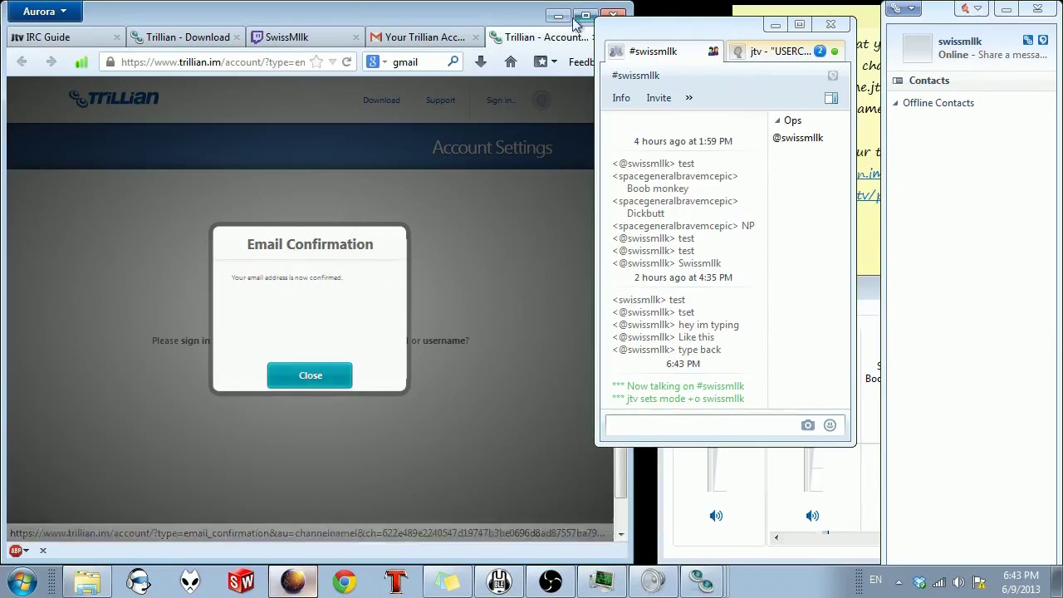
{"action": "left_click", "coordinate": [310, 376]}
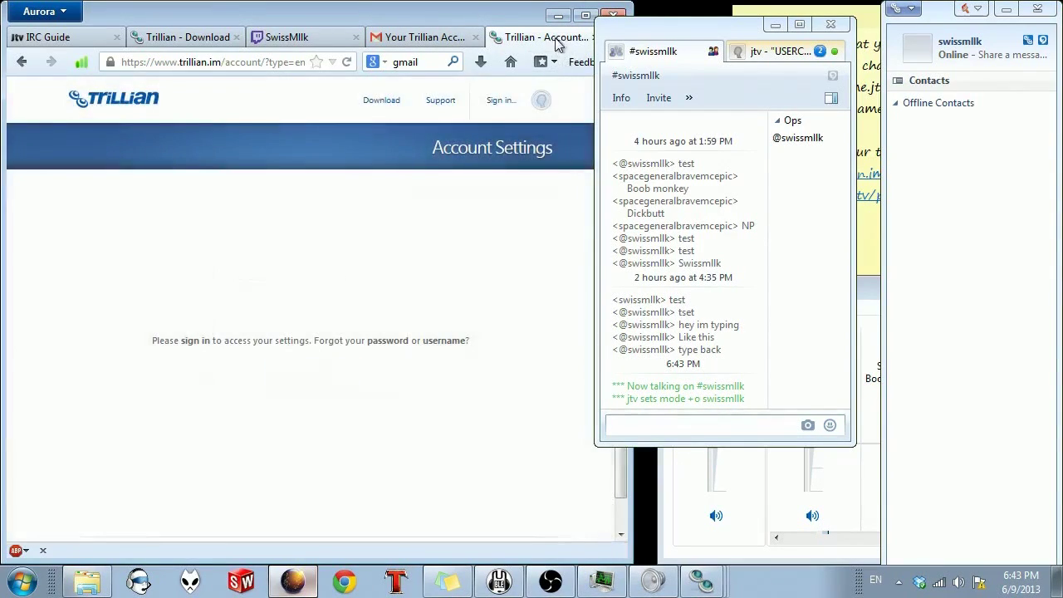
{"action": "left_click_drag", "start_coordinate": [610, 40], "coordinate": [677, 39]}
{"action": "left_click", "coordinate": [595, 37]}
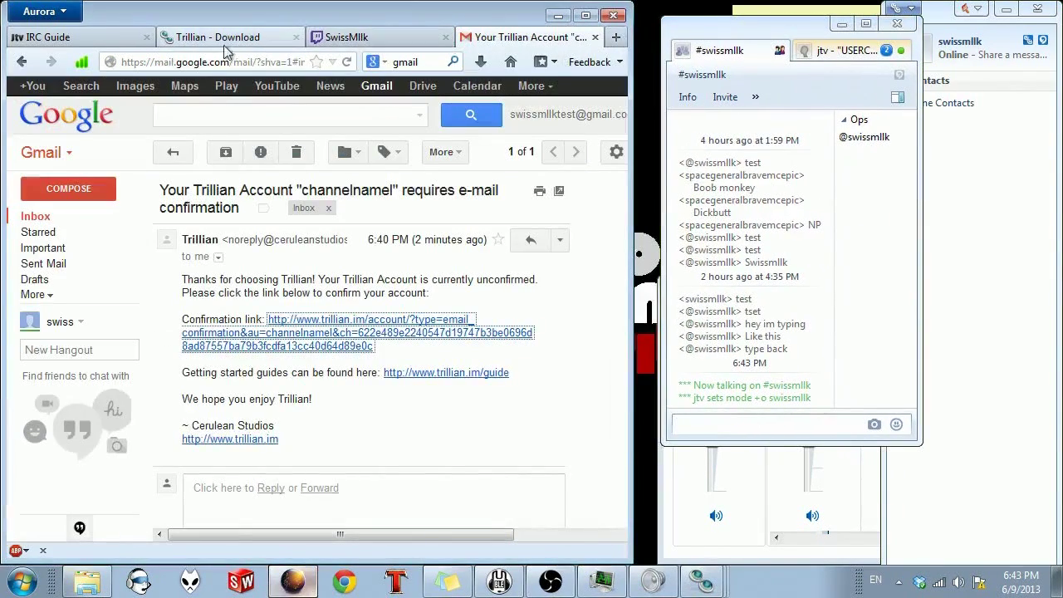
Step: Send 'hey your the best' in the SwissMllk Twitch chat and check it appears in Trillian
{"action": "left_click", "coordinate": [362, 38]}
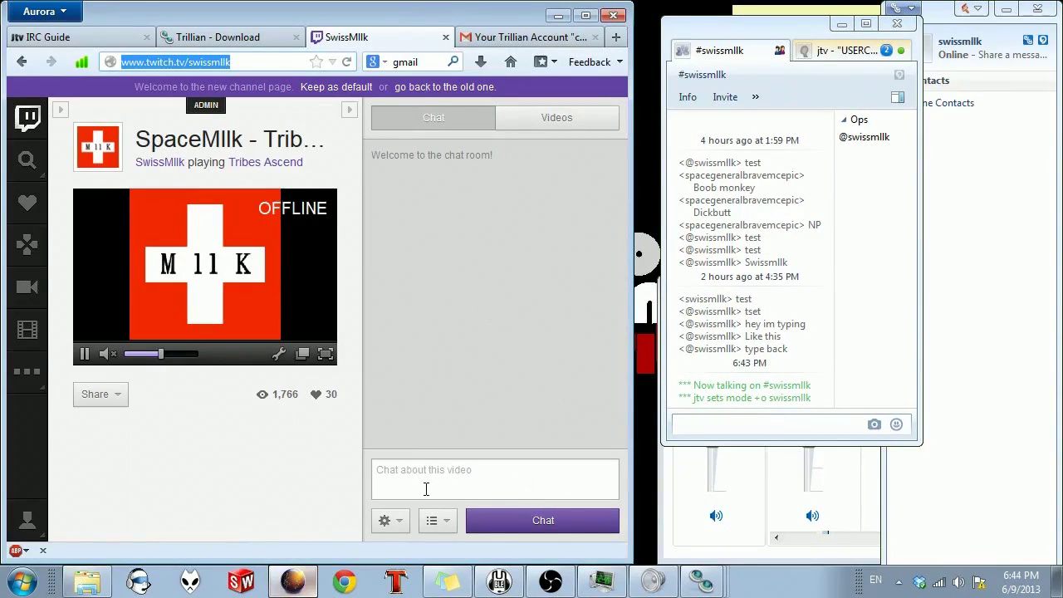
{"action": "left_click_drag", "start_coordinate": [743, 20], "coordinate": [769, 84]}
{"action": "left_click", "coordinate": [487, 481]}
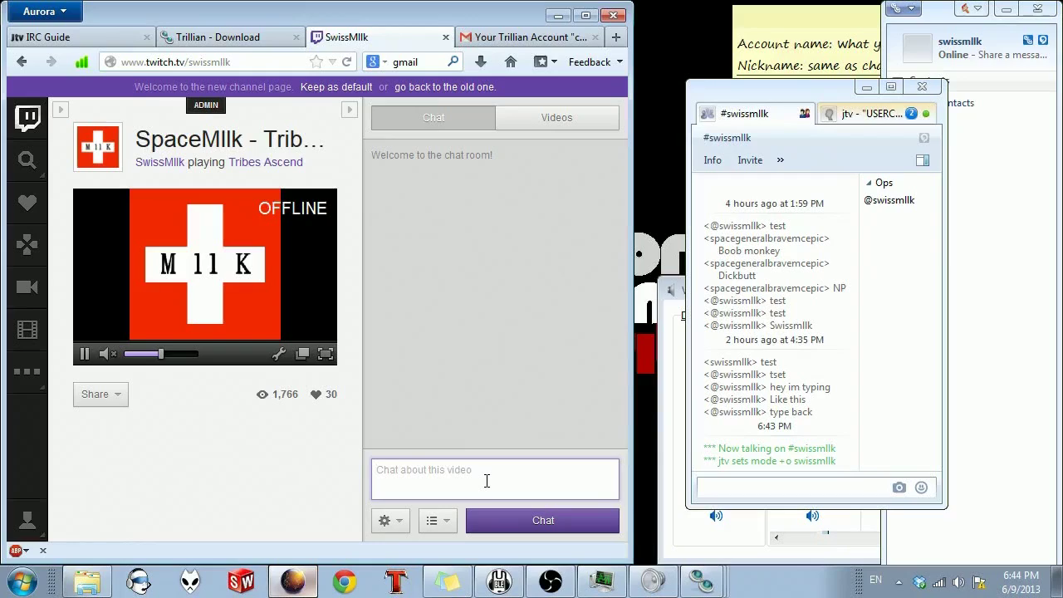
{"action": "type", "text": "hey your the best"}
{"action": "key", "text": "Return"}
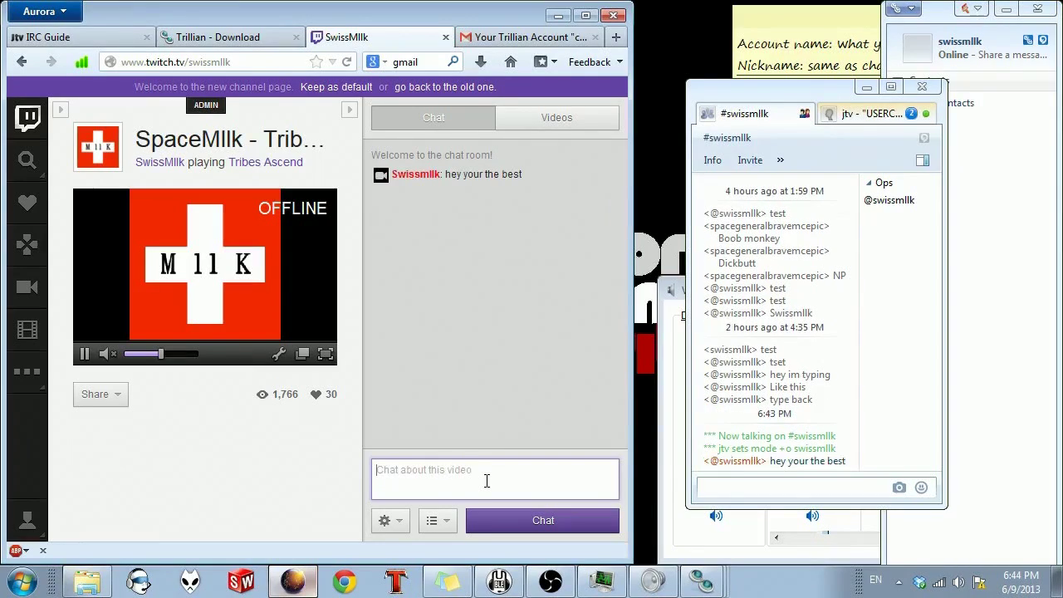
{"action": "left_click_drag", "start_coordinate": [773, 465], "coordinate": [847, 462]}
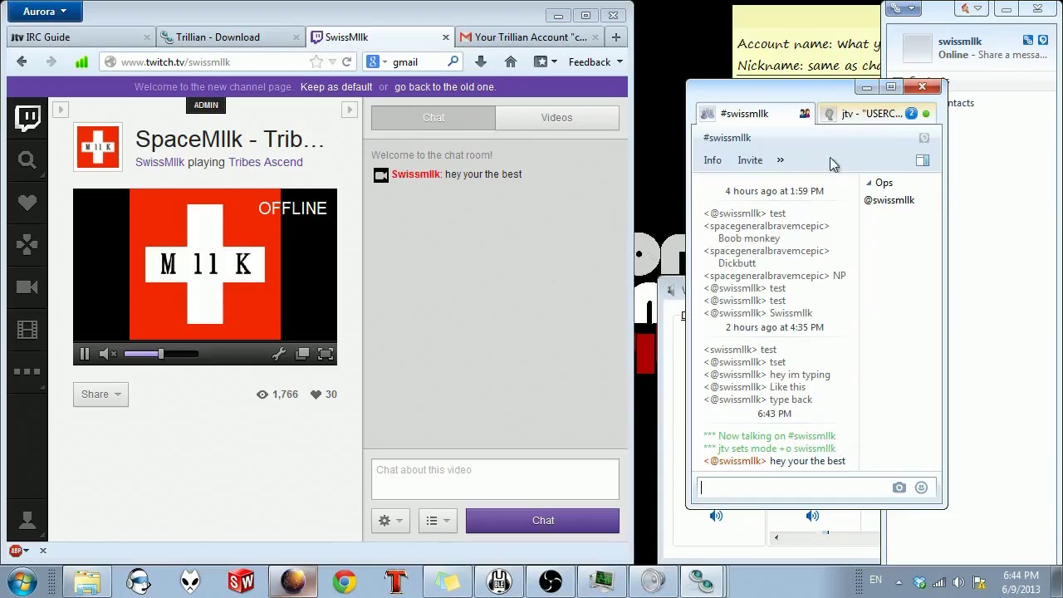
{"action": "left_click_drag", "start_coordinate": [824, 93], "coordinate": [746, 73]}
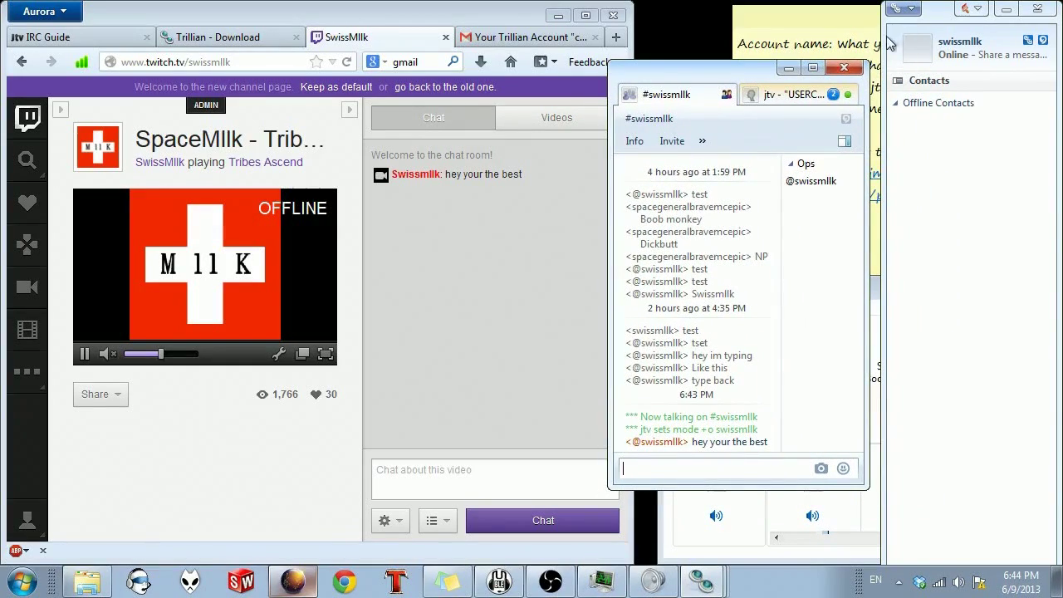
Step: Tick 'Enable In-Game Chat' in Trillian's Chat Windows preferences and save
{"action": "left_click", "coordinate": [912, 10]}
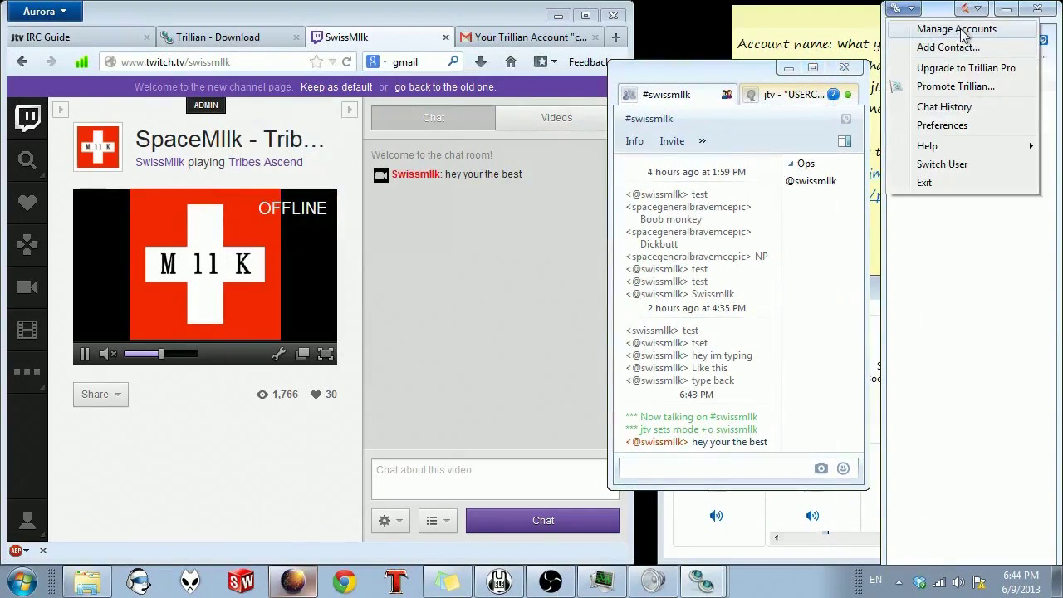
{"action": "left_click", "coordinate": [947, 122]}
{"action": "left_click_drag", "start_coordinate": [405, 73], "coordinate": [477, 59]}
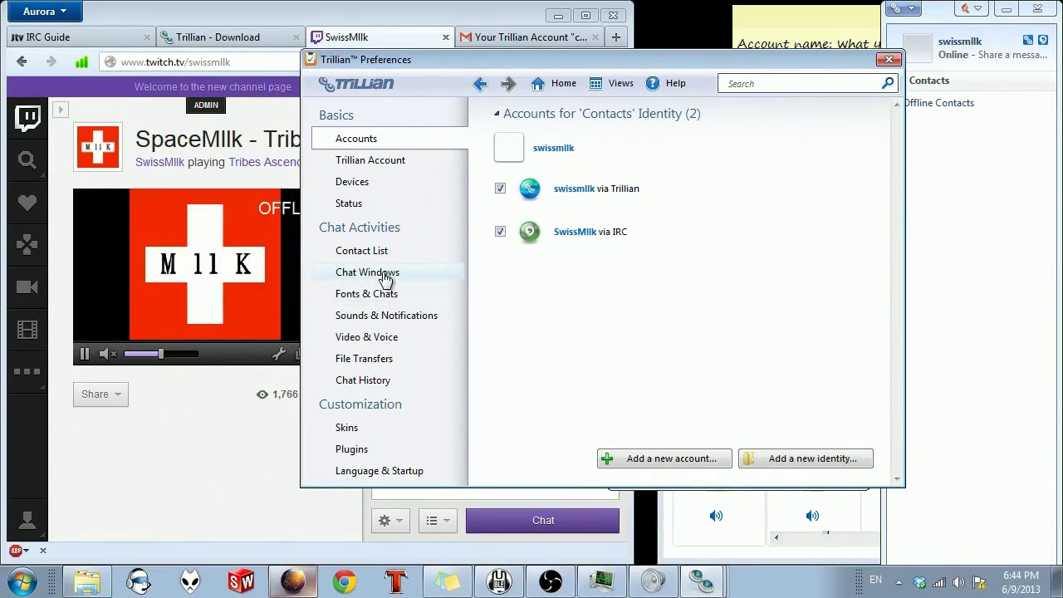
{"action": "left_click", "coordinate": [386, 279]}
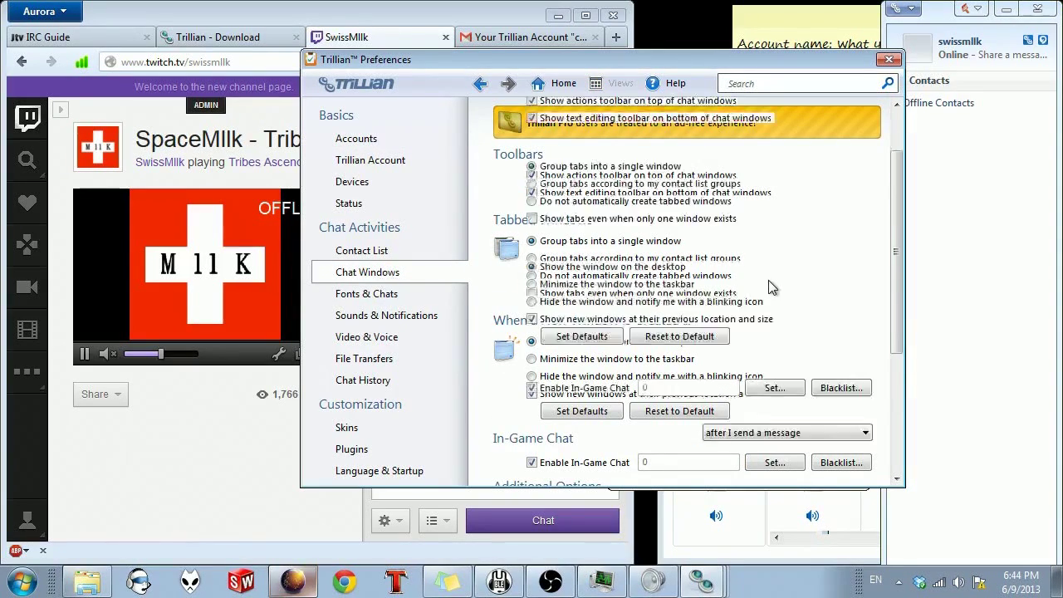
{"action": "scroll", "coordinate": [768, 280], "scroll_direction": "down", "scroll_amount": 6}
{"action": "scroll", "coordinate": [497, 299], "scroll_direction": "up", "scroll_amount": 2}
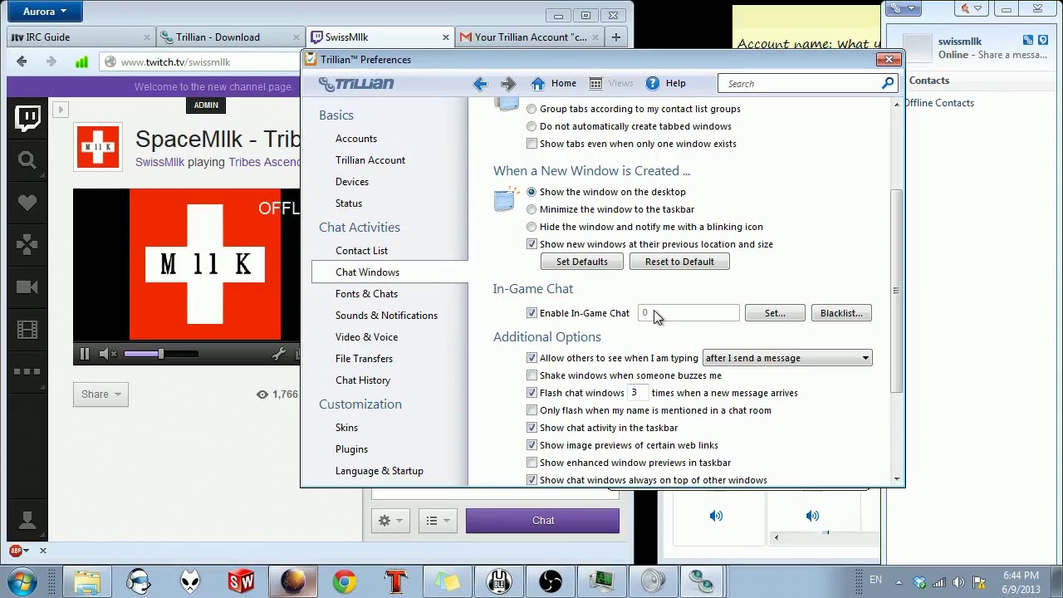
{"action": "scroll", "coordinate": [654, 316], "scroll_direction": "down", "scroll_amount": 3}
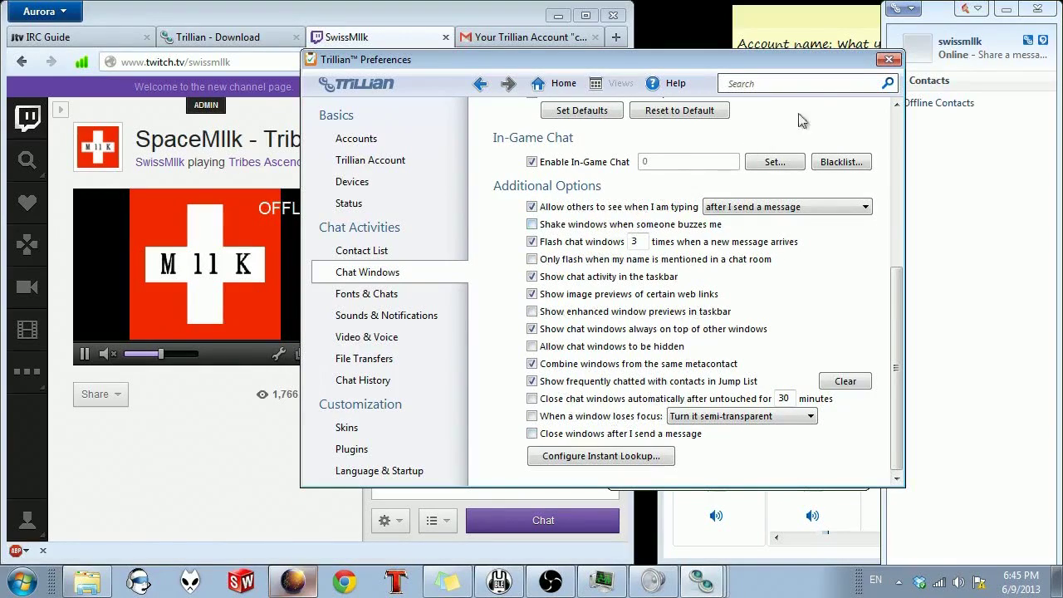
{"action": "left_click", "coordinate": [889, 59]}
Step: Minimize the browser and Trillian chat window and launch Tribes Ascend
{"action": "left_click", "coordinate": [729, 79]}
{"action": "left_click_drag", "start_coordinate": [729, 78], "coordinate": [741, 81]}
{"action": "left_click", "coordinate": [558, 15]}
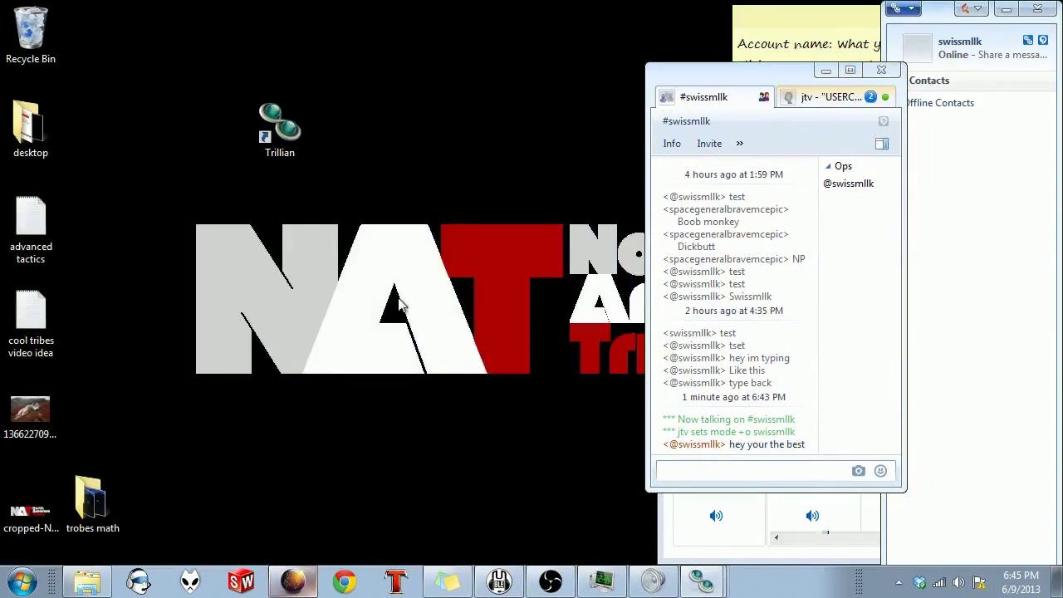
{"action": "left_click", "coordinate": [396, 581]}
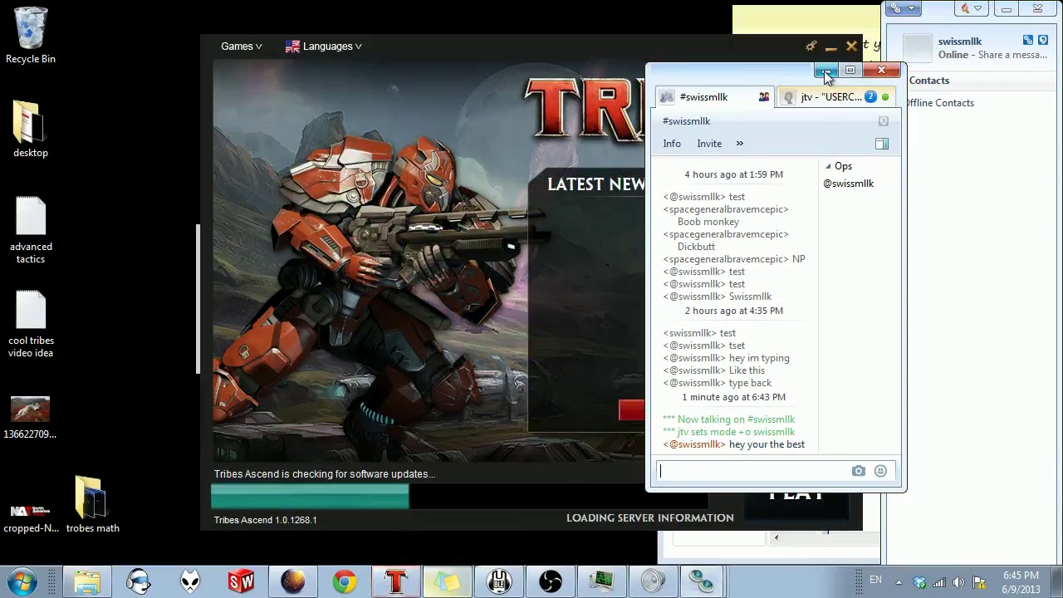
{"action": "left_click", "coordinate": [826, 72]}
{"action": "left_click_drag", "start_coordinate": [652, 47], "coordinate": [608, 35]}
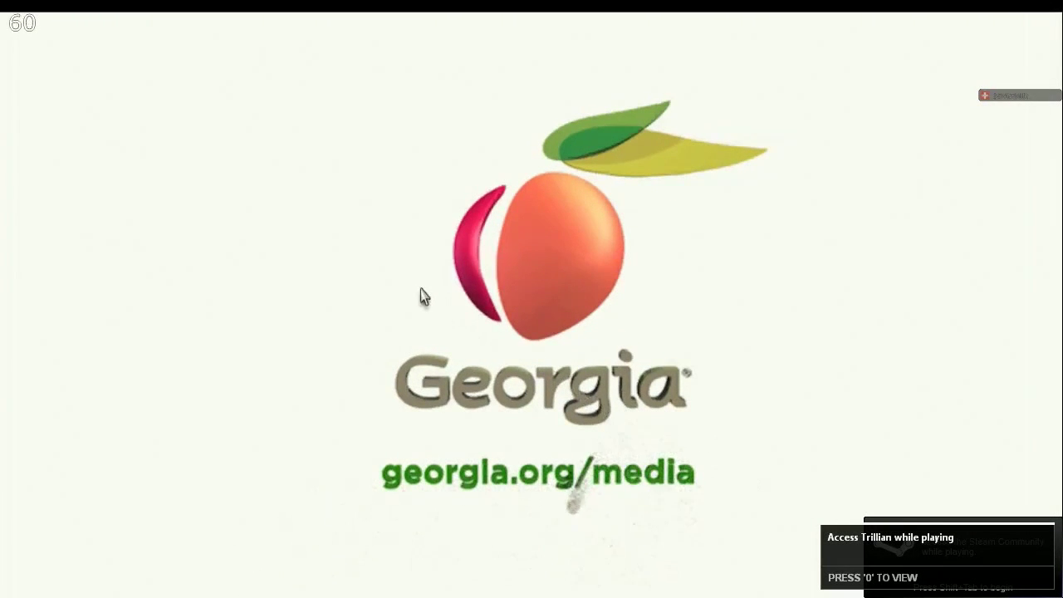
Step: Bring up the Trillian overlay in-game with 0 and send 'reply' in the jtv conversation
{"action": "key", "text": "0"}
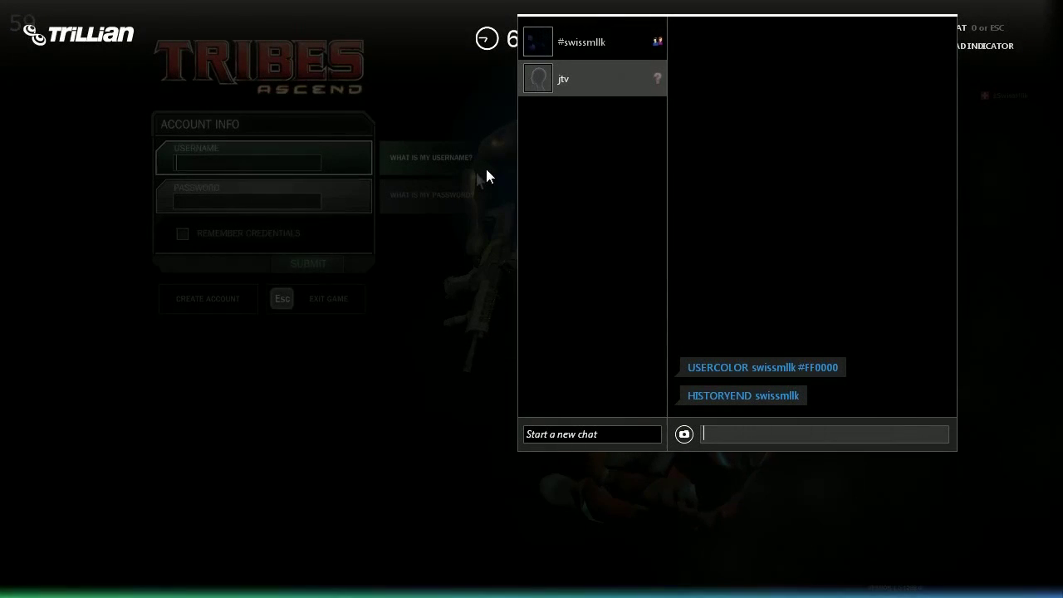
{"action": "type", "text": "reply"}
{"action": "key", "text": "Return"}
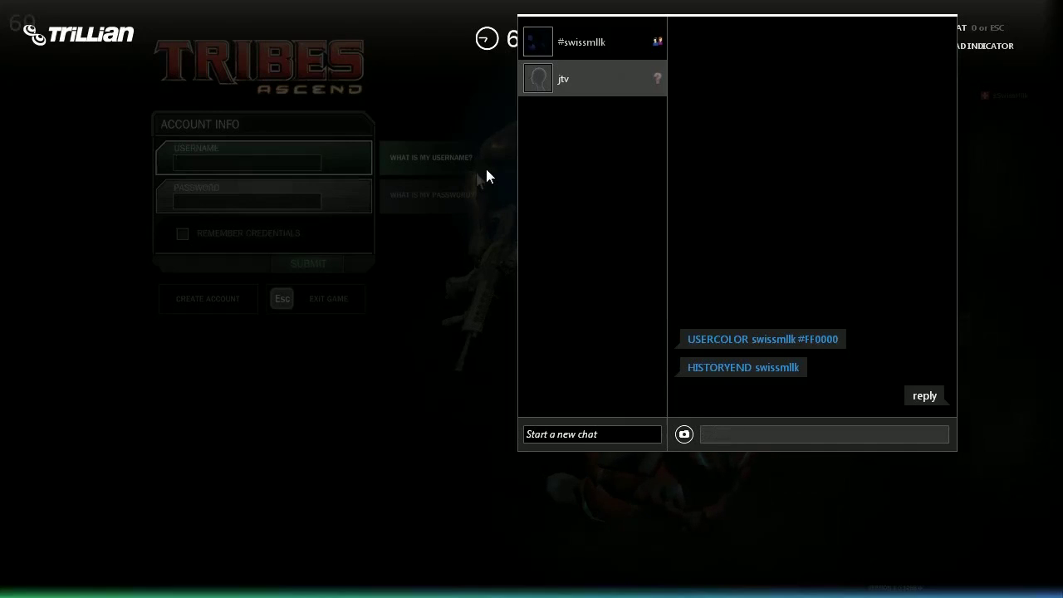
{"action": "key", "text": "alt+Tab"}
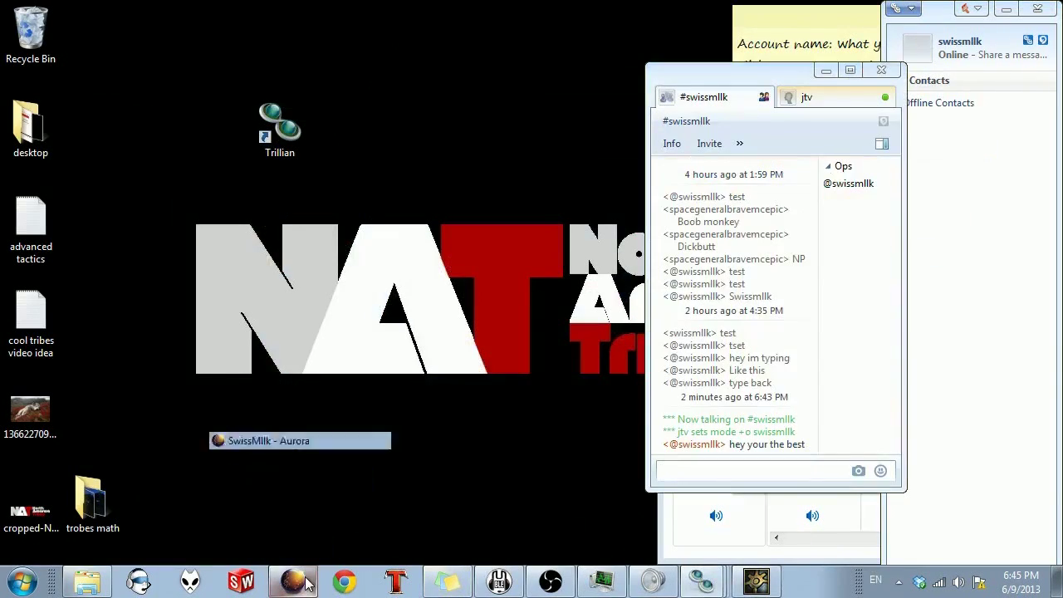
{"action": "left_click", "coordinate": [299, 538]}
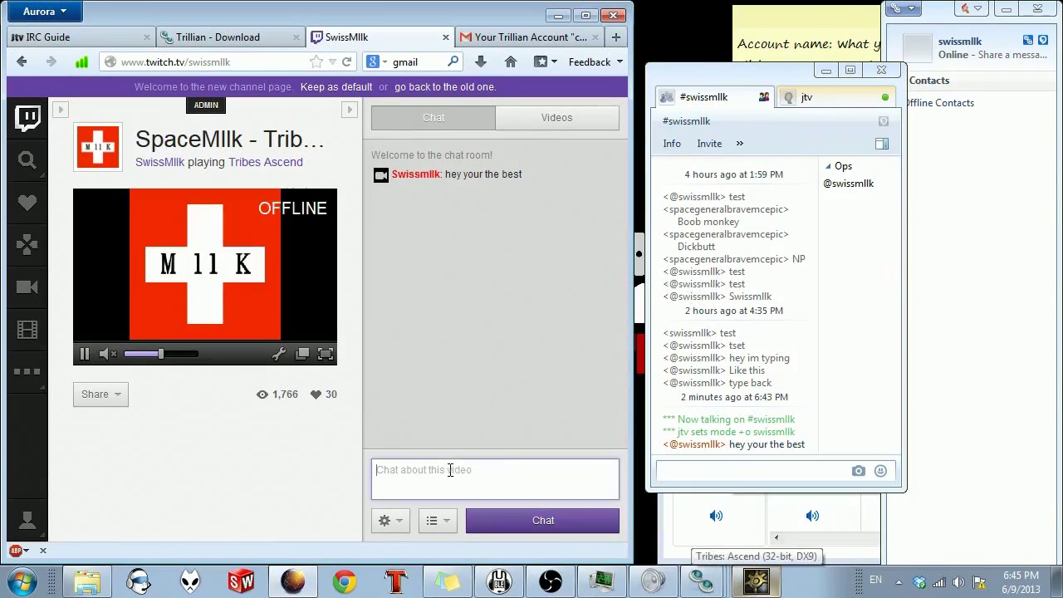
{"action": "left_click", "coordinate": [756, 584]}
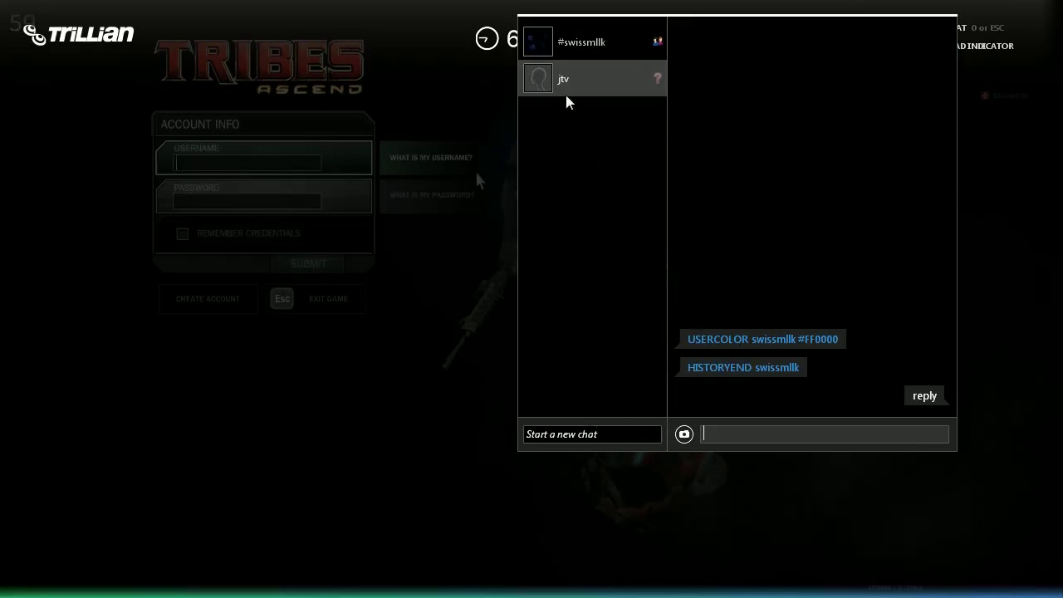
Step: Send 'reply' to #swissmllk from the in-game overlay, then close the overlay
{"action": "left_click", "coordinate": [594, 41]}
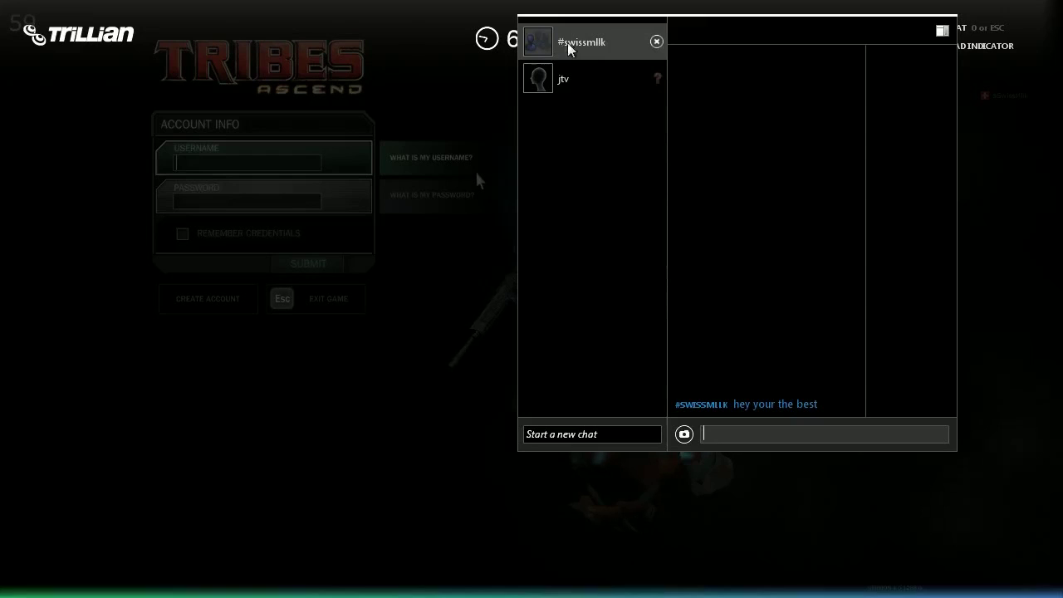
{"action": "left_click", "coordinate": [762, 431]}
{"action": "type", "text": "re"}
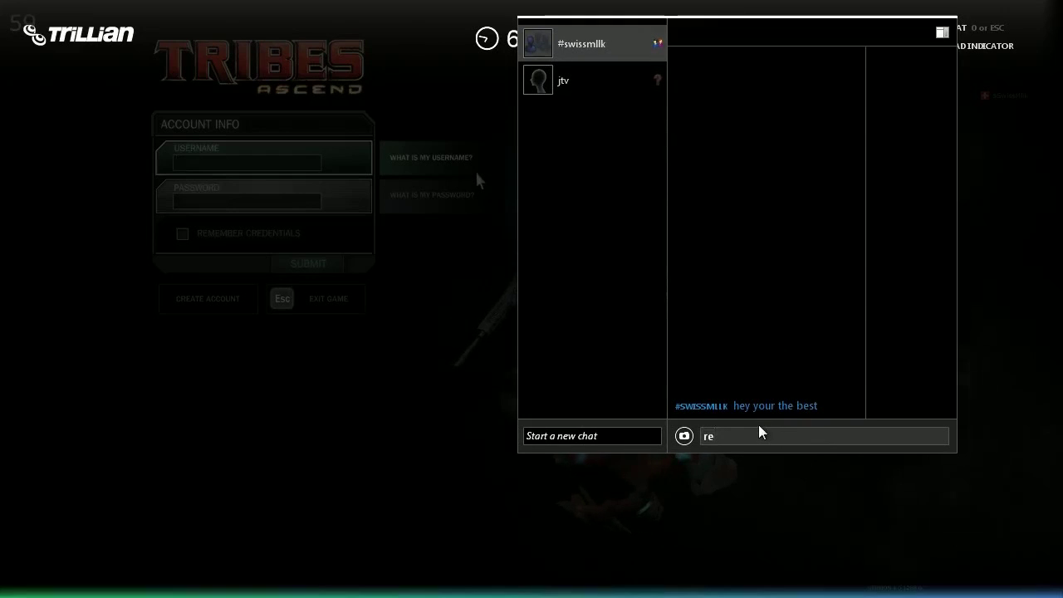
{"action": "type", "text": "ply"}
{"action": "key", "text": "Return"}
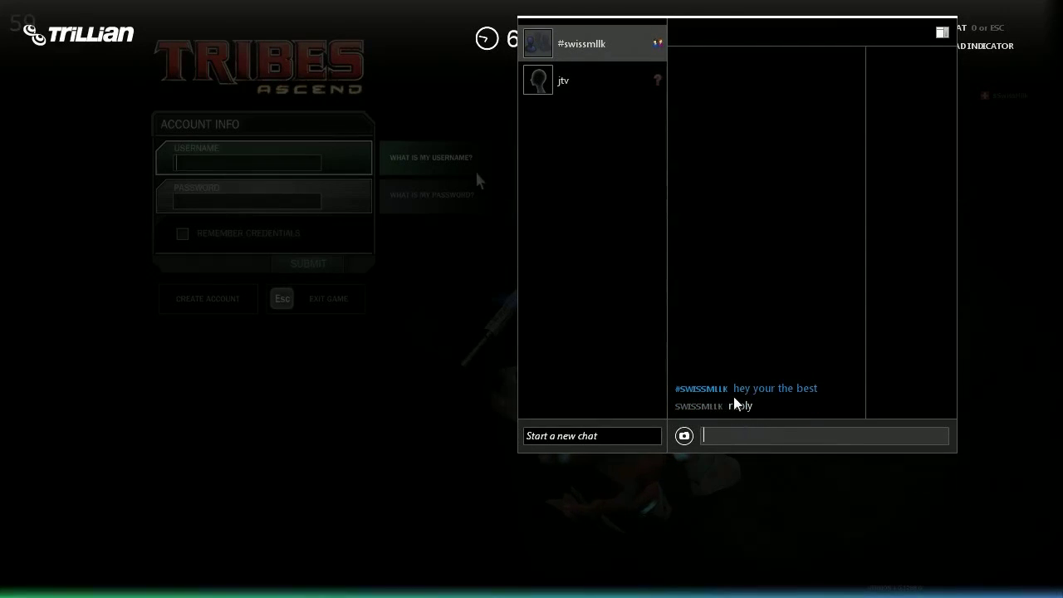
{"action": "key", "text": "alt+Tab"}
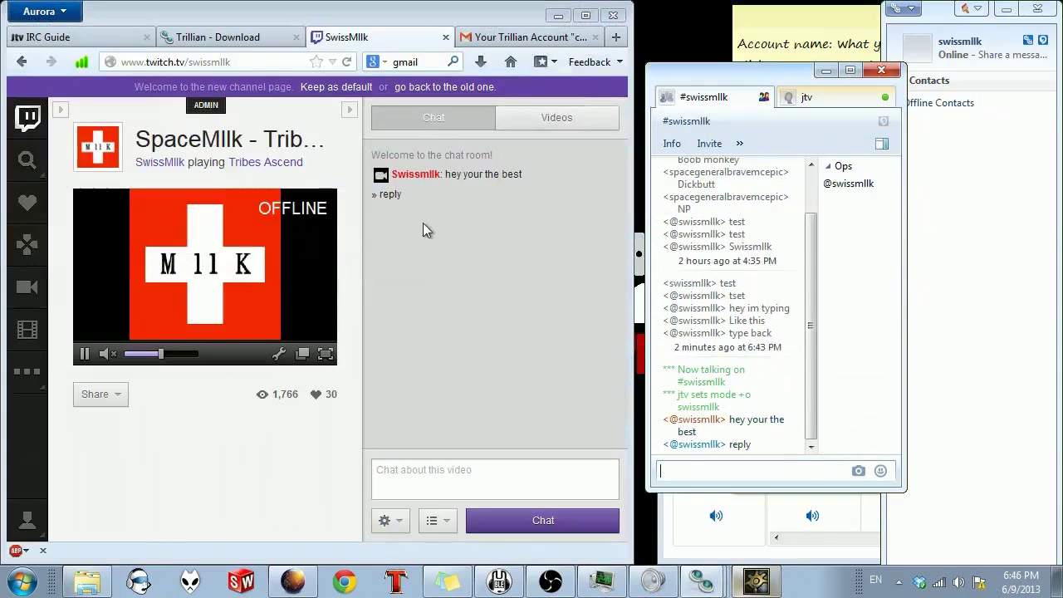
{"action": "left_click", "coordinate": [756, 579]}
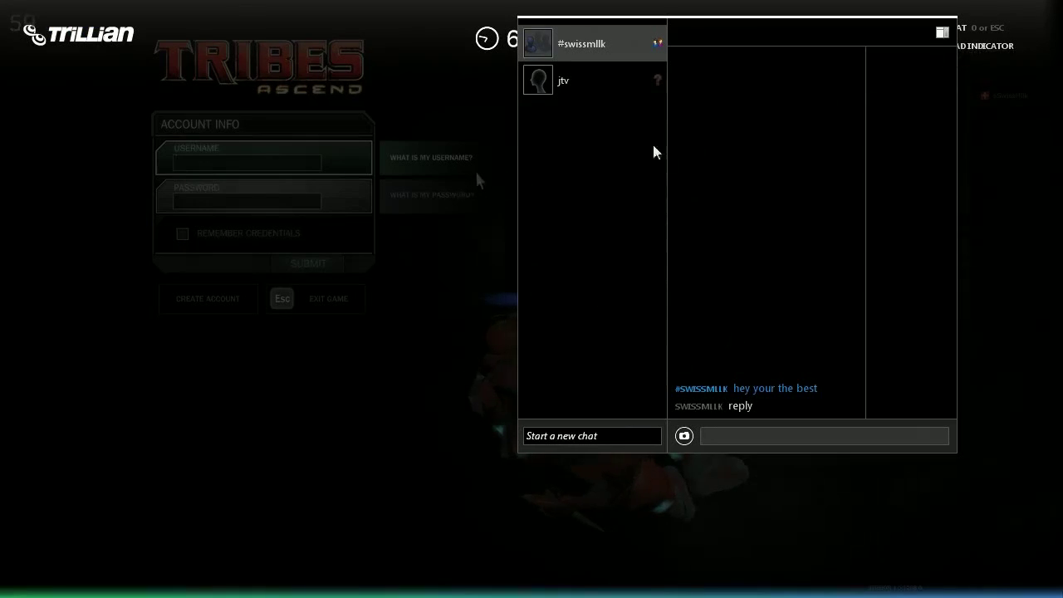
{"action": "key", "text": "Escape"}
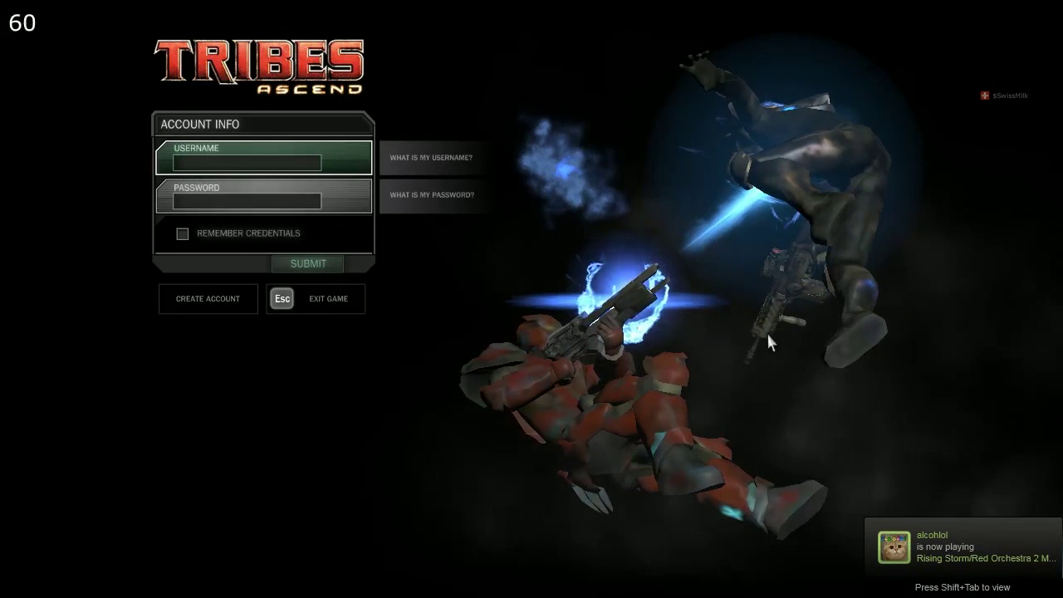
{"action": "key", "text": "alt+Tab"}
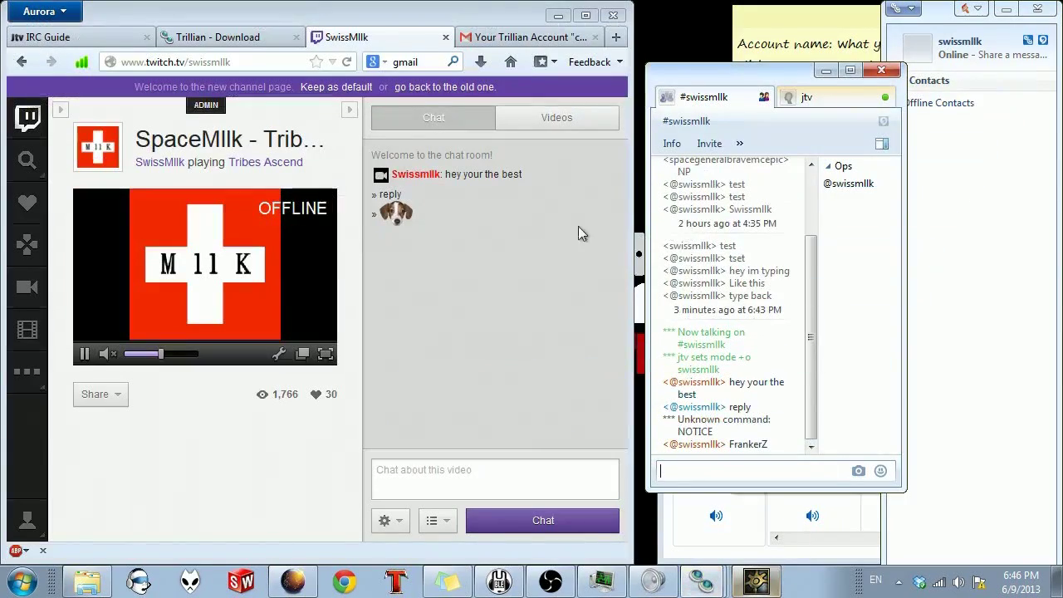
{"action": "left_click", "coordinate": [407, 218]}
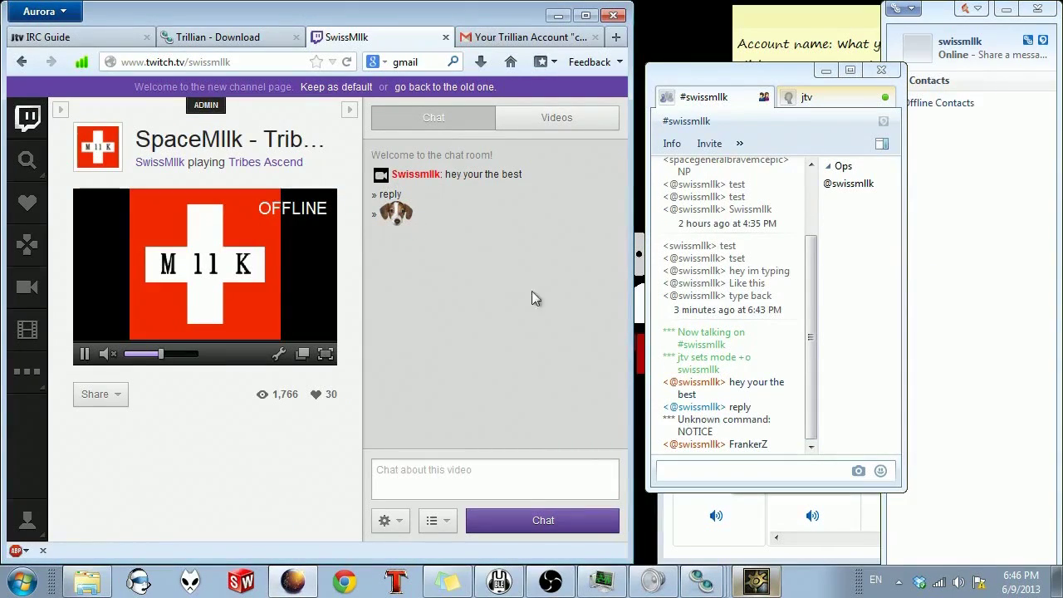
{"action": "double_click", "coordinate": [764, 446]}
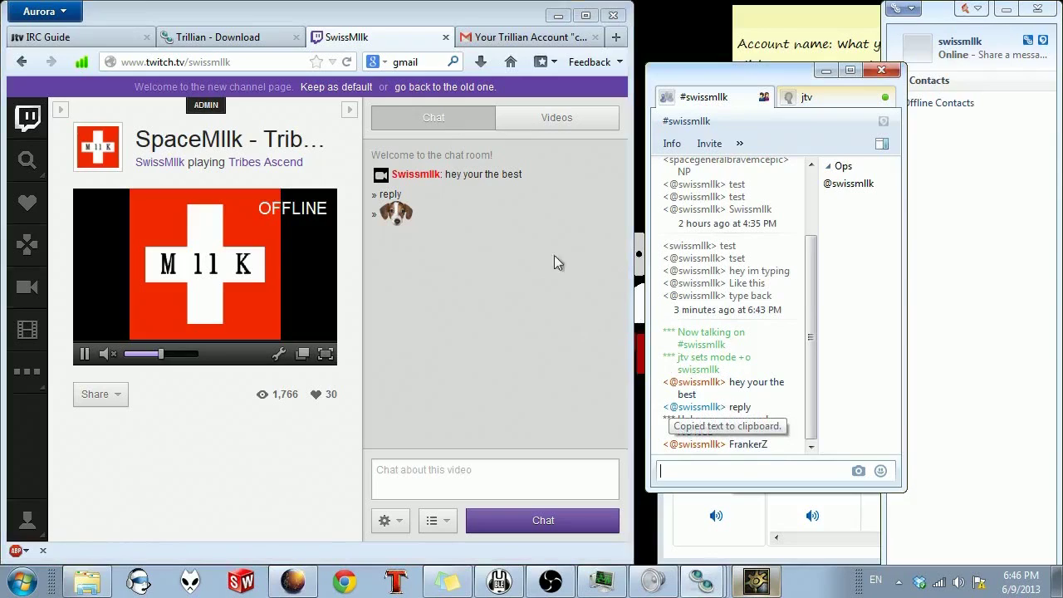
{"action": "left_click", "coordinate": [607, 379]}
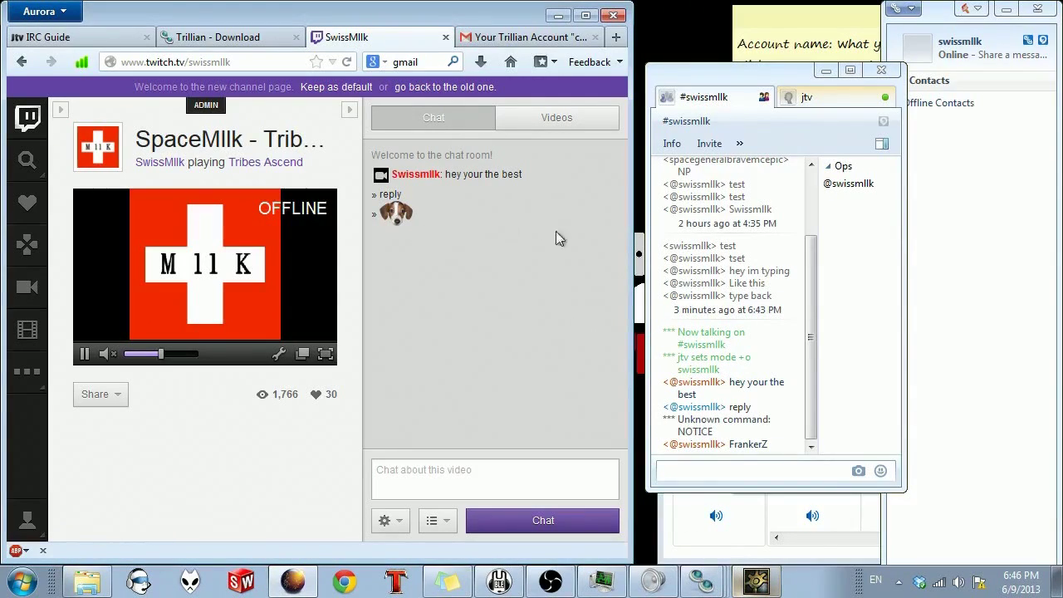
{"action": "left_click_drag", "start_coordinate": [714, 76], "coordinate": [718, 59]}
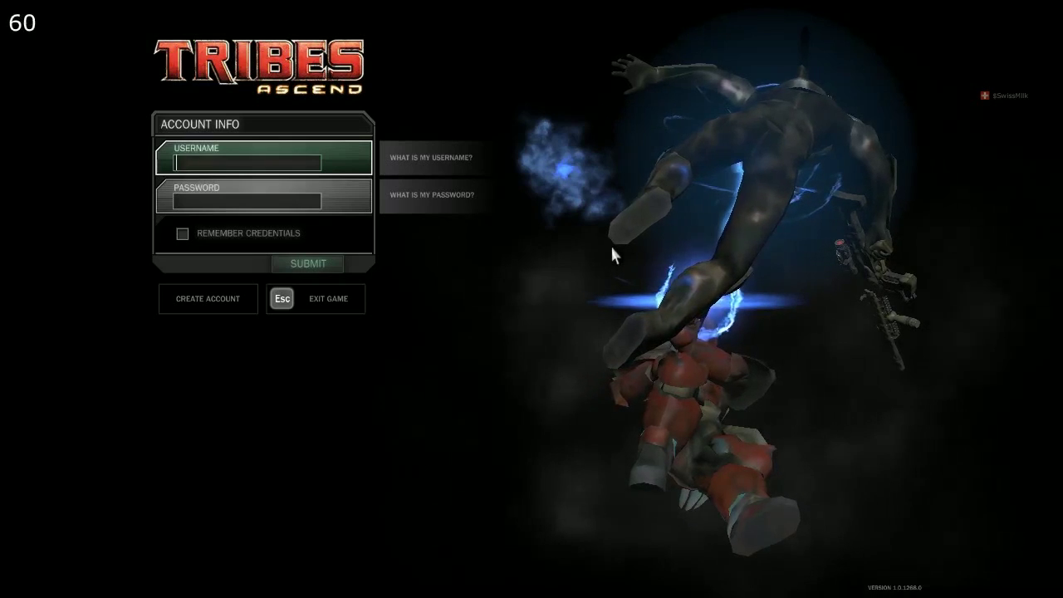
{"action": "key", "text": "alt+Tab"}
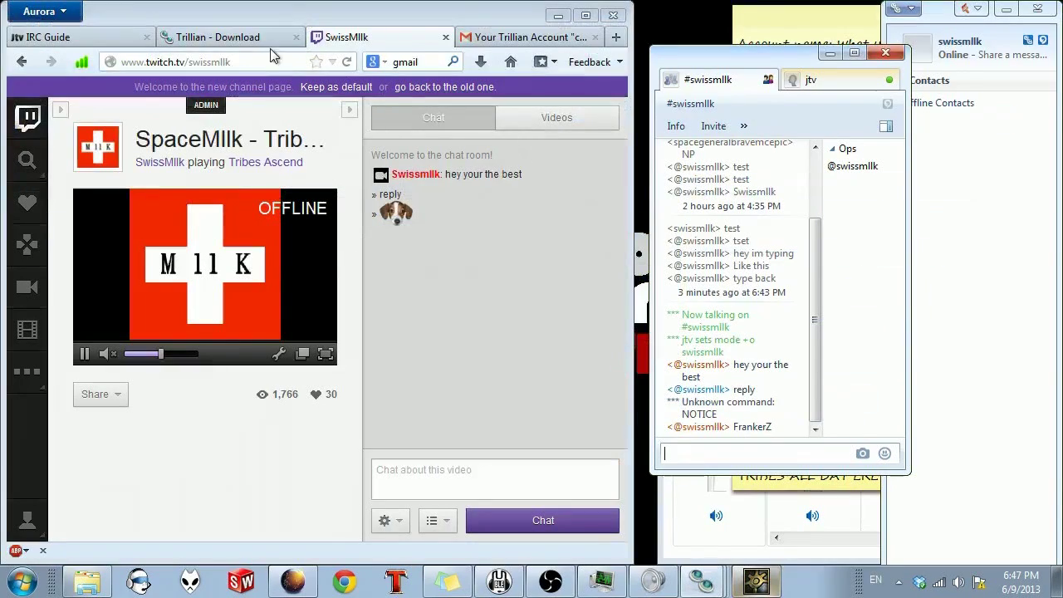
{"action": "left_click", "coordinate": [270, 40]}
{"action": "left_click", "coordinate": [359, 40]}
{"action": "left_click", "coordinate": [249, 40]}
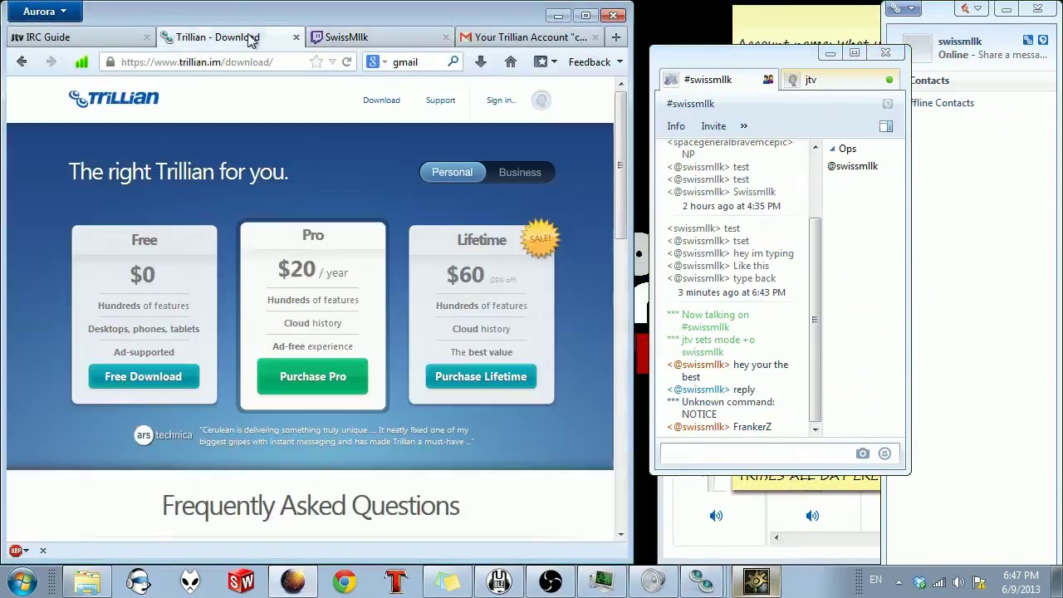
{"action": "left_click", "coordinate": [378, 39]}
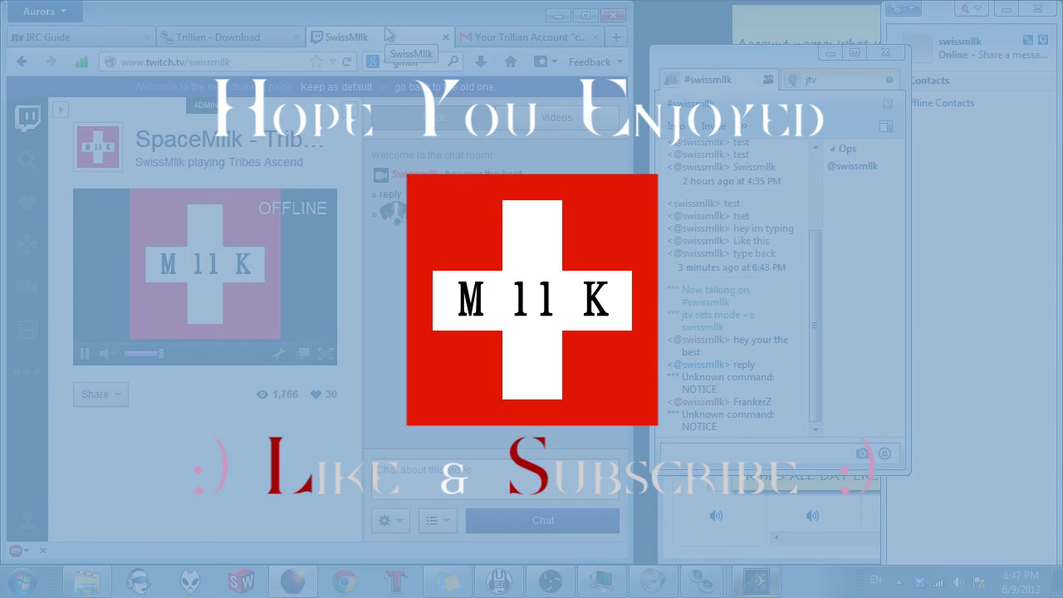
Step: Minimize Firefox and the #swissmllk chat window, then close the Volume Mixer
{"action": "left_click", "coordinate": [561, 15]}
{"action": "left_click", "coordinate": [830, 54]}
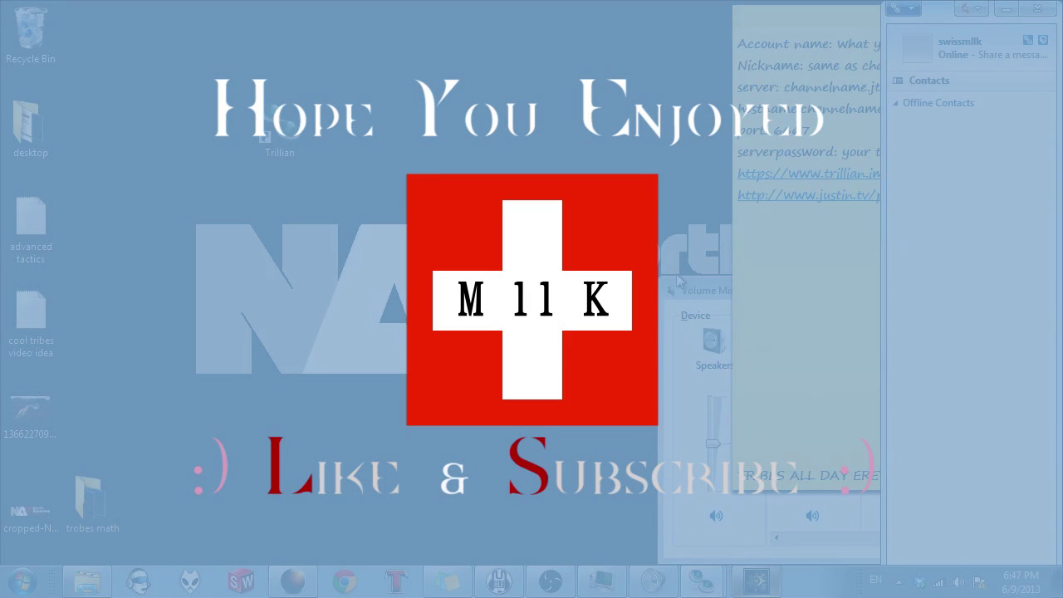
{"action": "left_click", "coordinate": [675, 286]}
{"action": "left_click_drag", "start_coordinate": [938, 290], "coordinate": [396, 158]}
{"action": "left_click", "coordinate": [493, 152]}
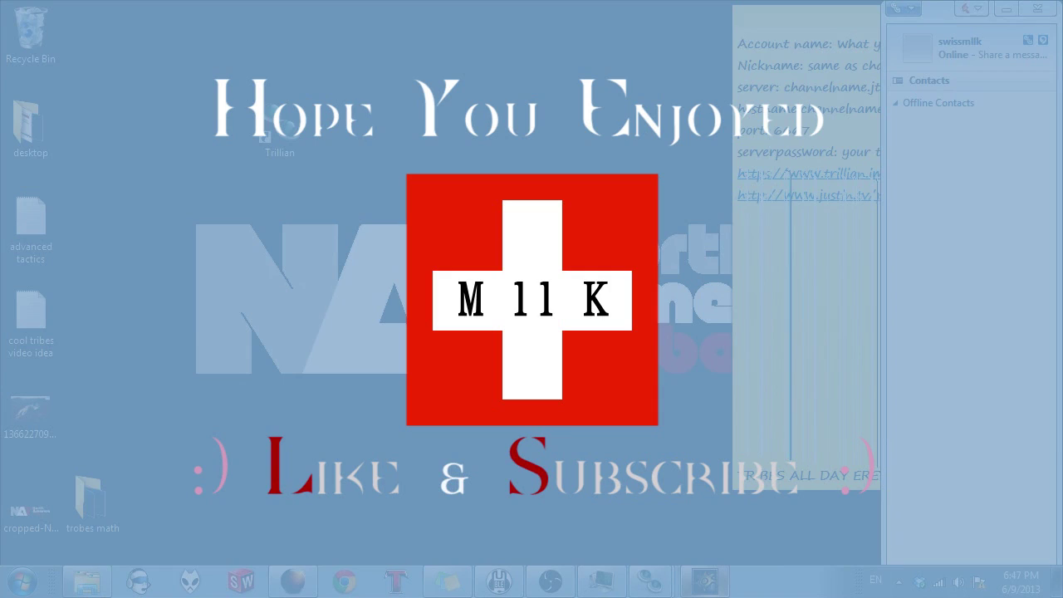